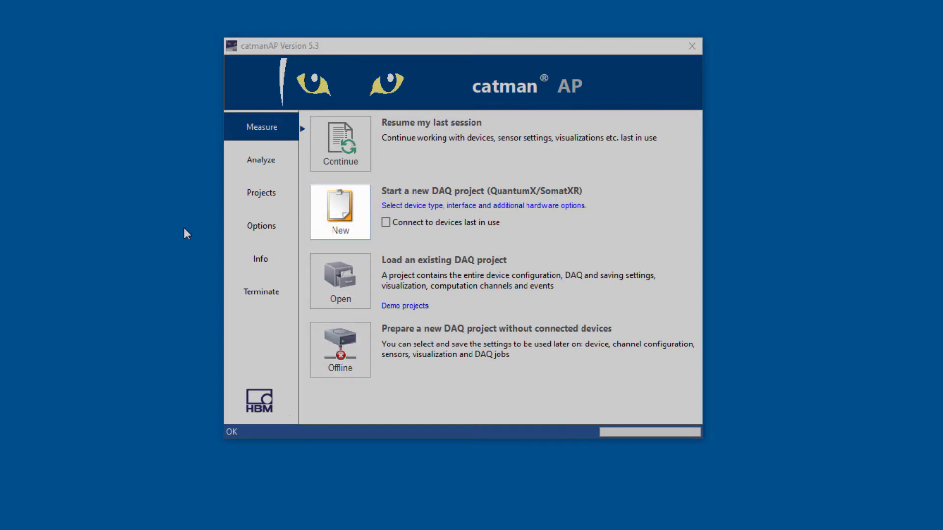
# Step: Start a new DAQ project so the HBM Device Manager lists the four MX modules
pyautogui.click(331, 209)
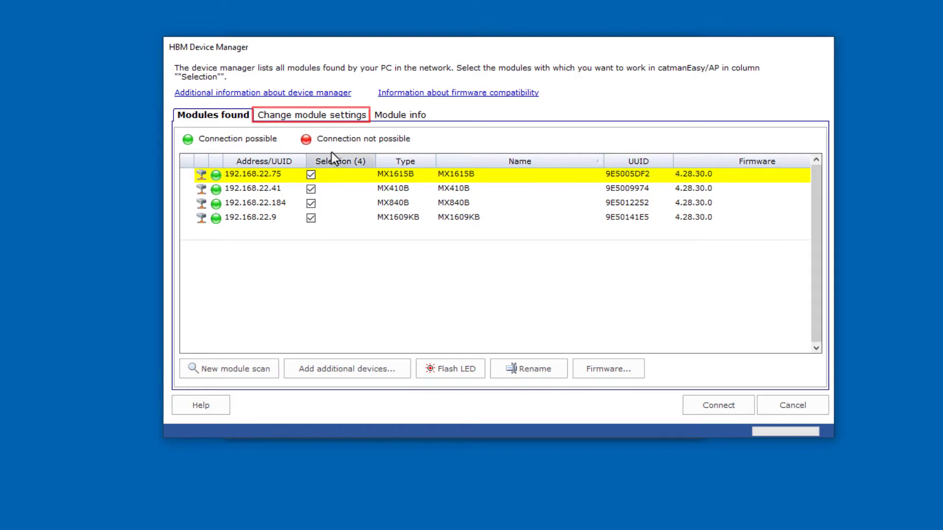
pyautogui.click(322, 117)
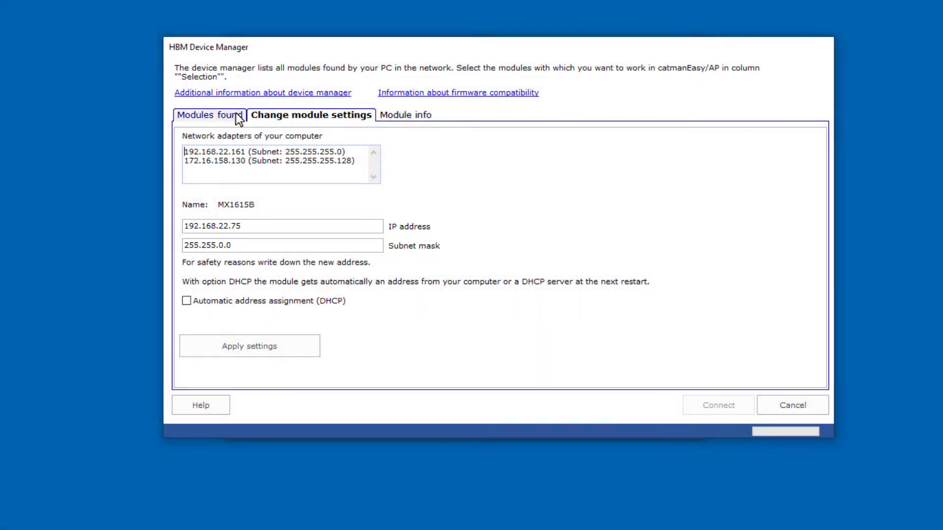
pyautogui.click(236, 116)
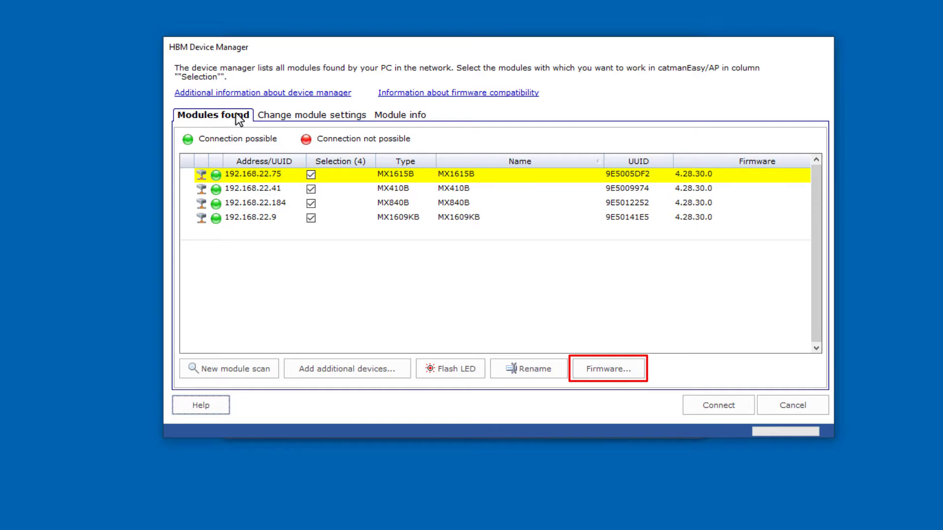
# Step: Add the prefixes 2_, 3_ and 4_ to the MX410B, MX1615B and MX1609KB module names
pyautogui.click(690, 413)
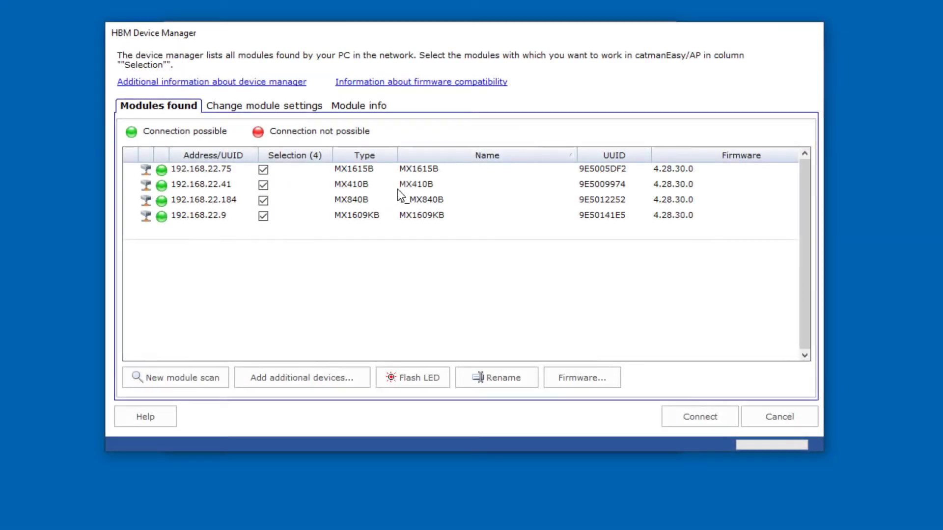
pyautogui.click(398, 188)
pyautogui.write('2_MX410B')
pyautogui.click(404, 170)
pyautogui.write('3_MX1615B')
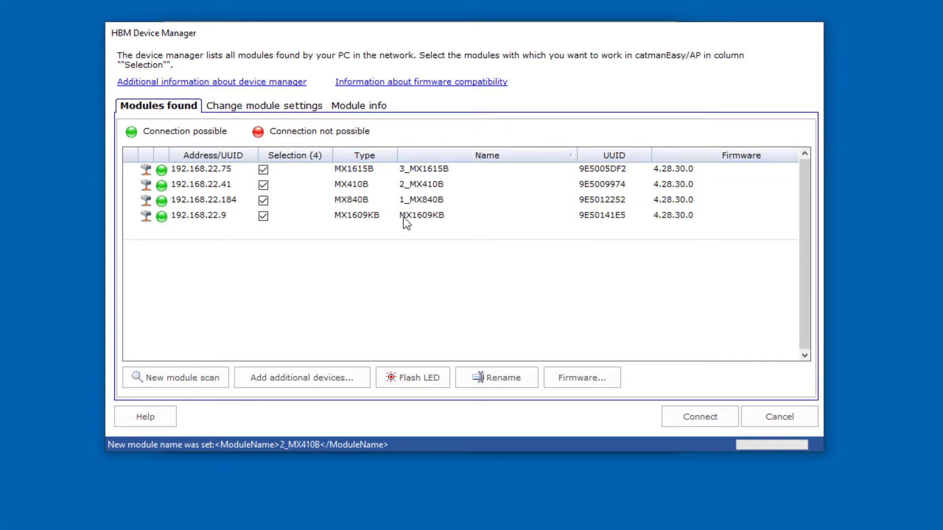
pyautogui.click(404, 217)
pyautogui.write('4_')
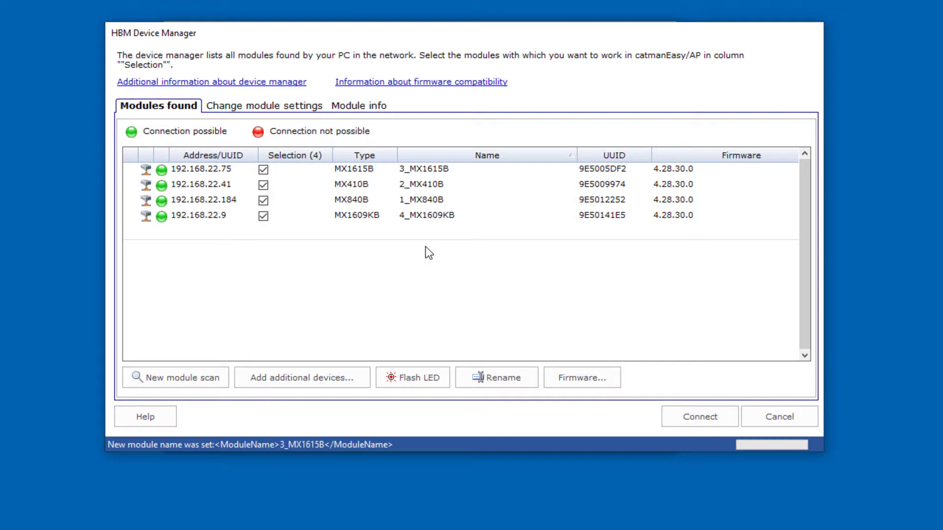
# Step: Deactivate the unused MX840B, MX410B, MX1615B and MX1609KB channels and filter the list to Active
pyautogui.click(700, 417)
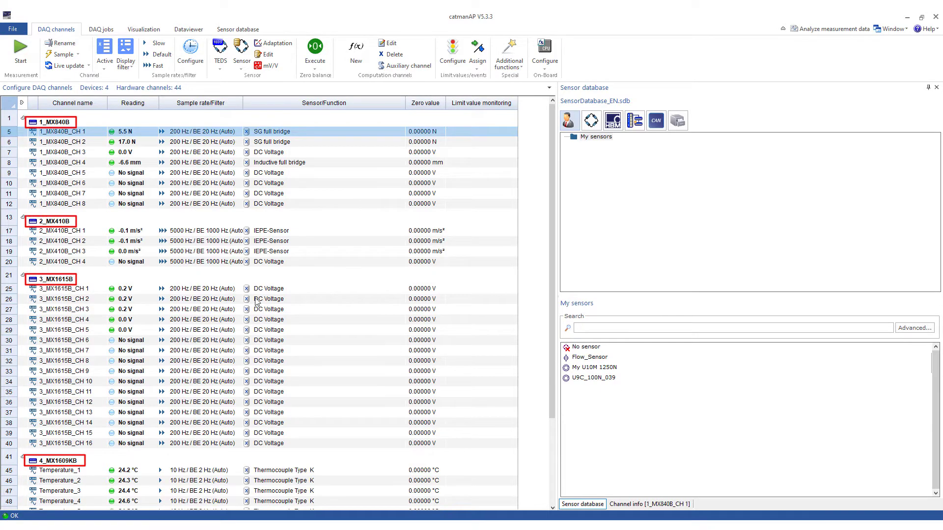
pyautogui.moveTo(91, 174); pyautogui.dragTo(90, 203)
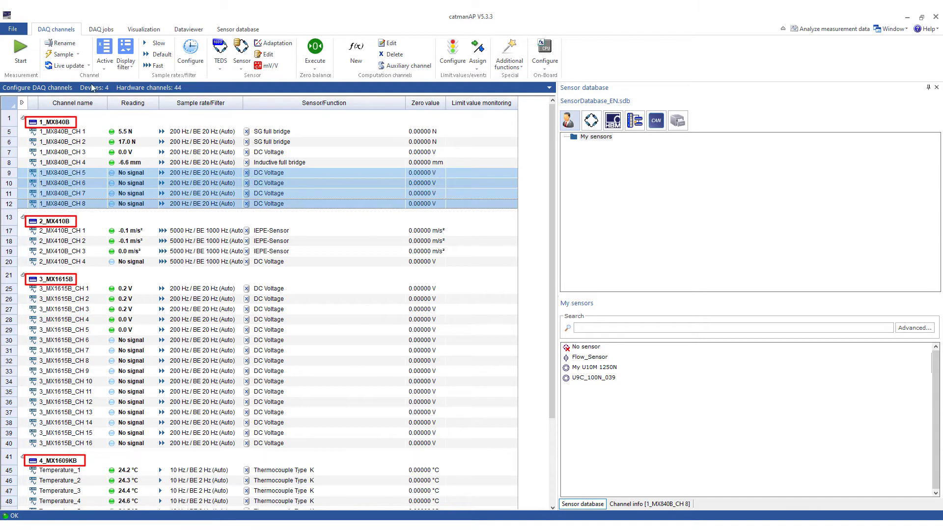
pyautogui.click(106, 57)
pyautogui.click(33, 261)
pyautogui.scroll(-5, 67, 278)
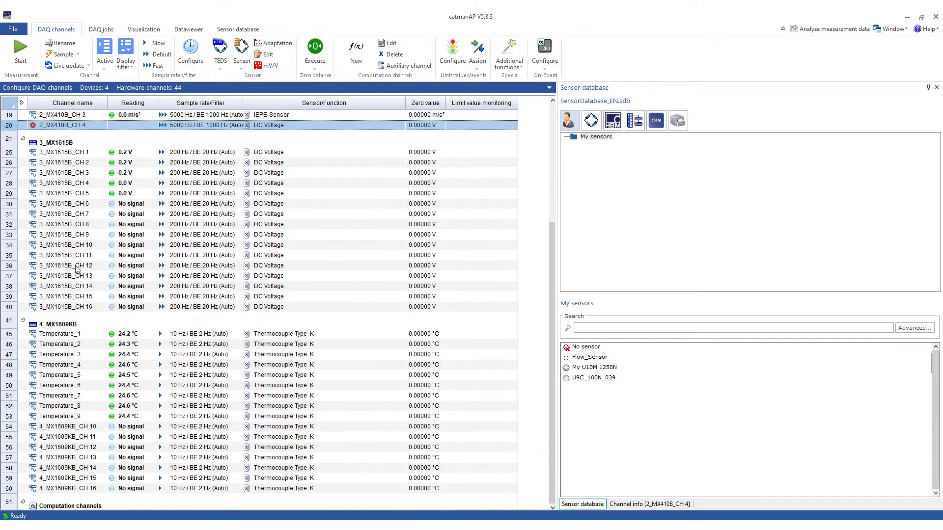
pyautogui.moveTo(94, 205); pyautogui.dragTo(132, 306)
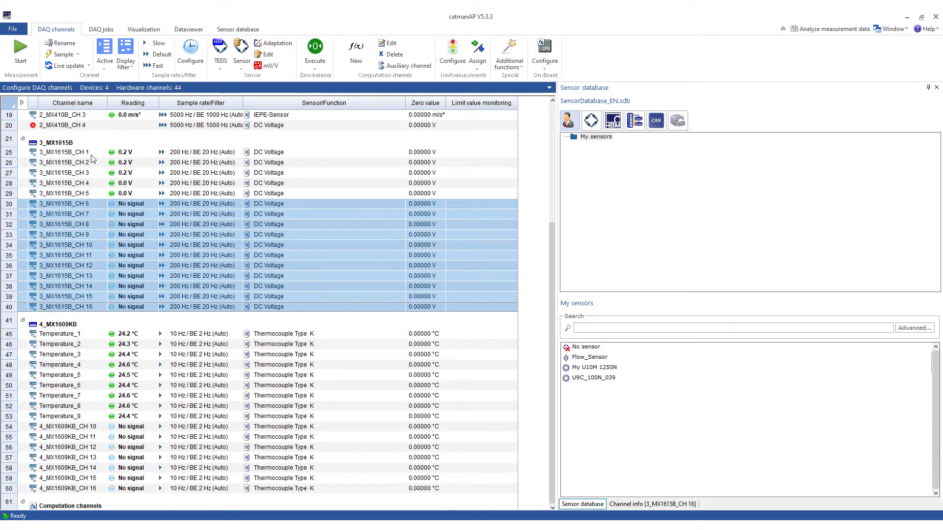
pyautogui.click(104, 49)
pyautogui.moveTo(99, 427); pyautogui.dragTo(101, 489)
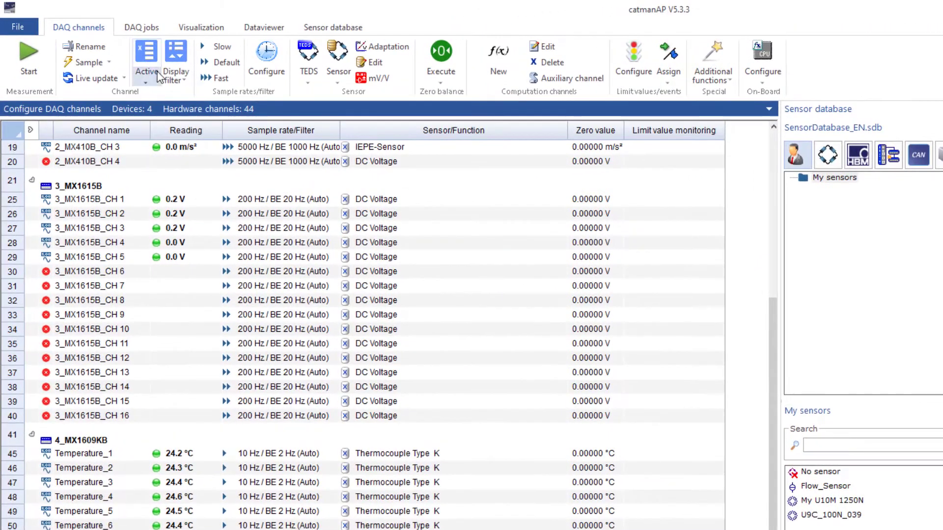
pyautogui.click(182, 80)
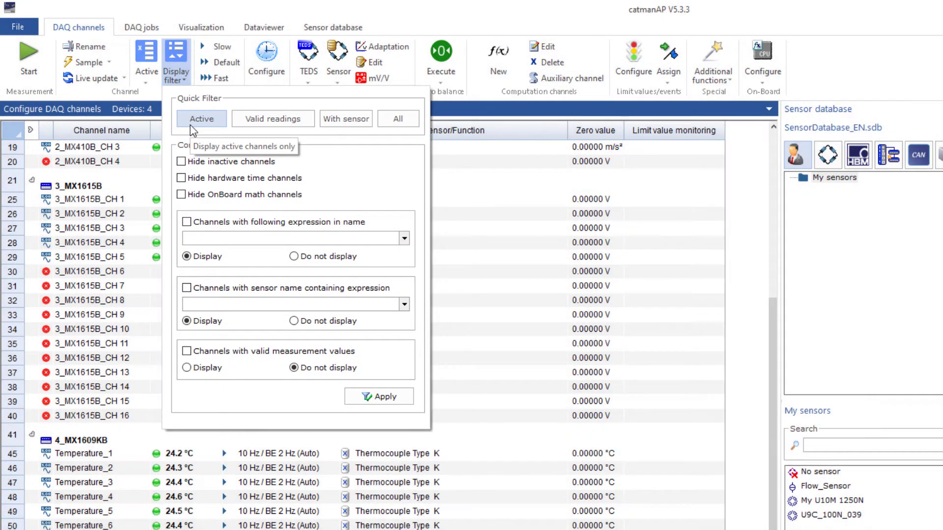
pyautogui.click(190, 126)
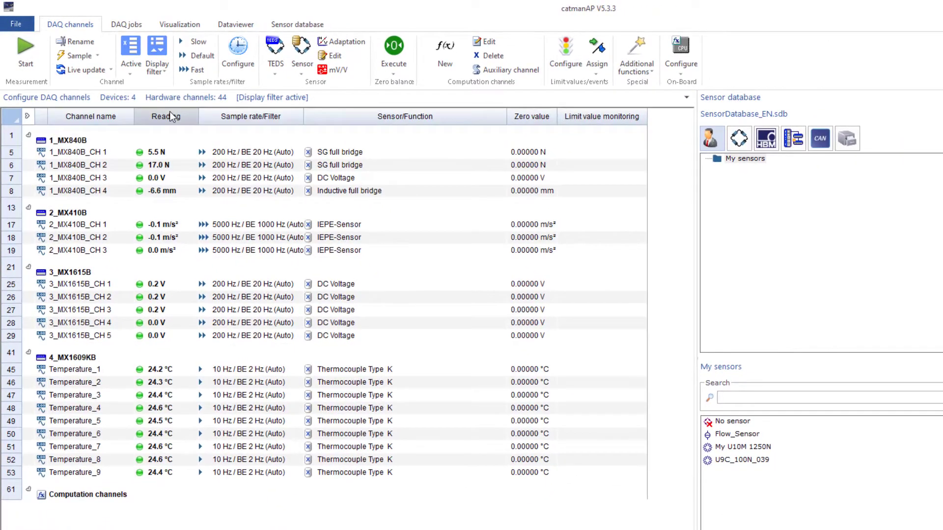
# Step: Rename 1_MX840B channels 1–4 to Force_A, Force_B, Force_C and Displacement
pyautogui.moveTo(122, 152); pyautogui.dragTo(116, 182)
pyautogui.rightClick(115, 181)
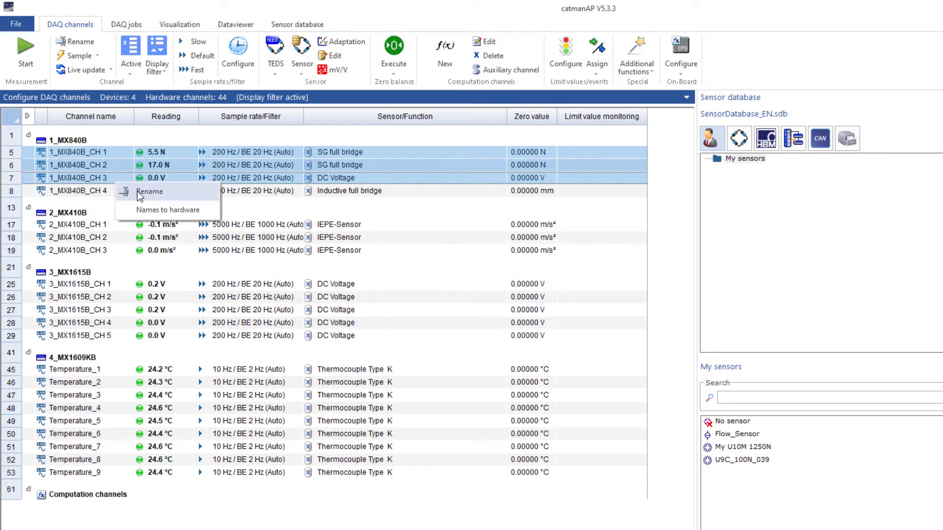
pyautogui.click(138, 190)
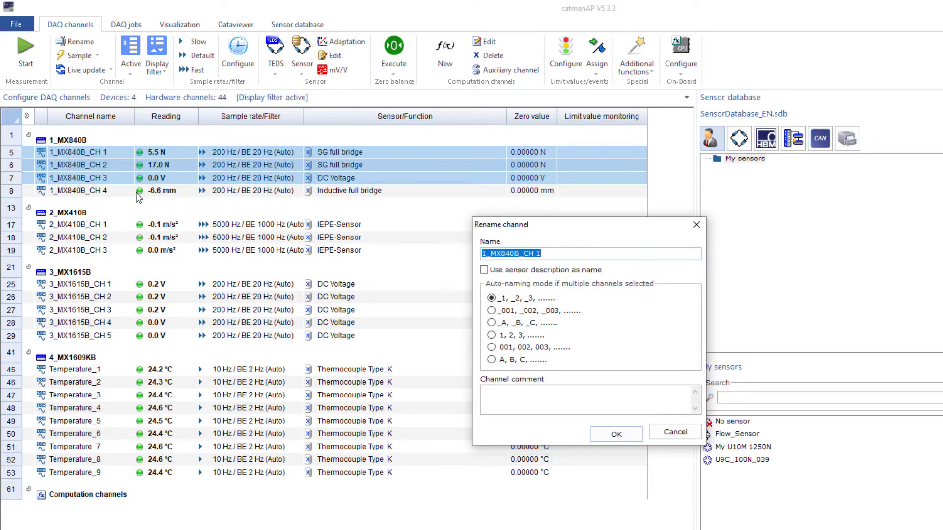
pyautogui.write('Force')
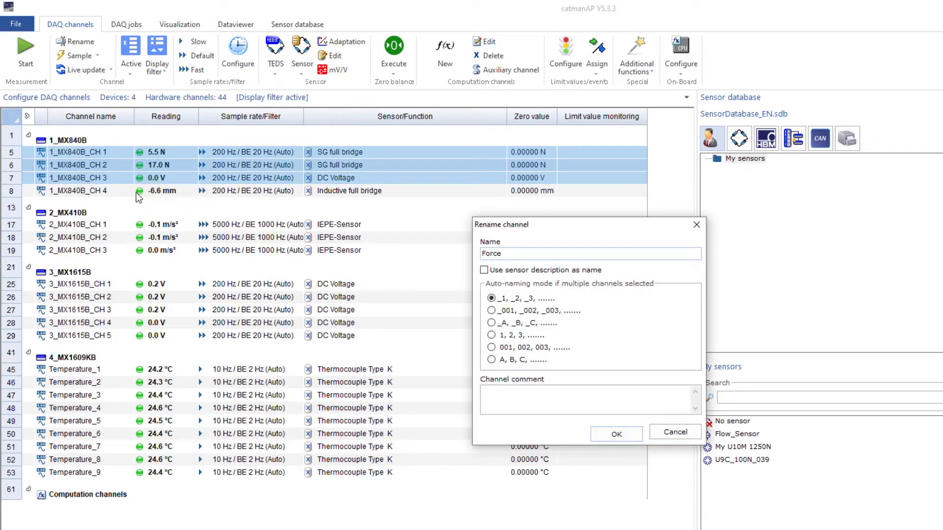
pyautogui.click(491, 324)
pyautogui.click(604, 431)
pyautogui.click(96, 191)
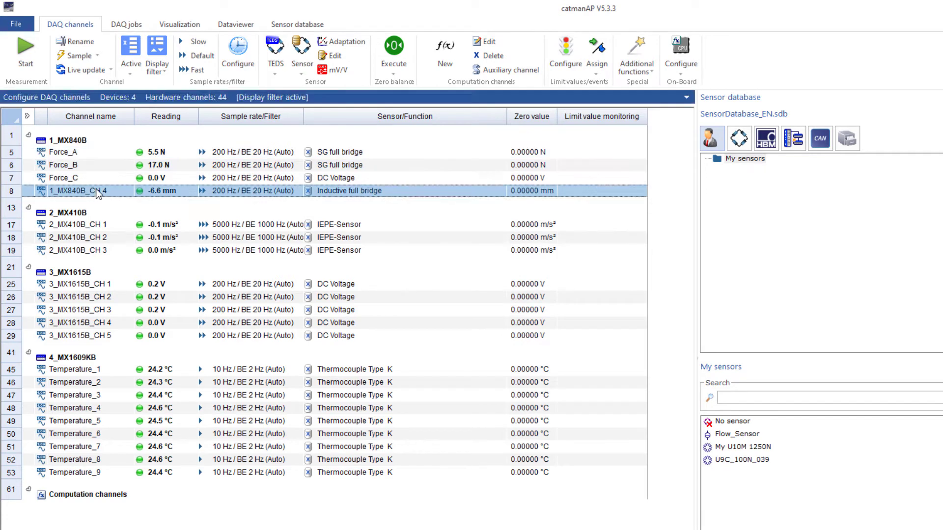
pyautogui.press('F2')
pyautogui.write('Displacement')
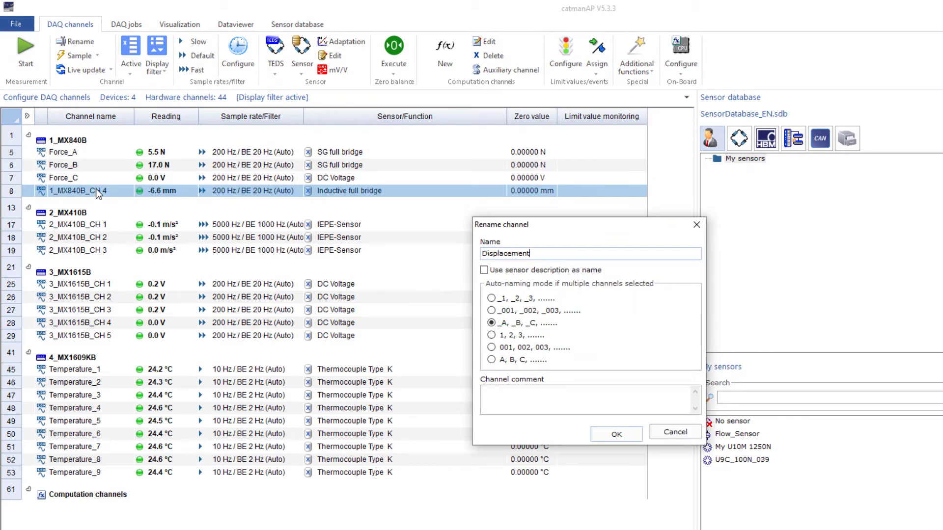
pyautogui.click(602, 434)
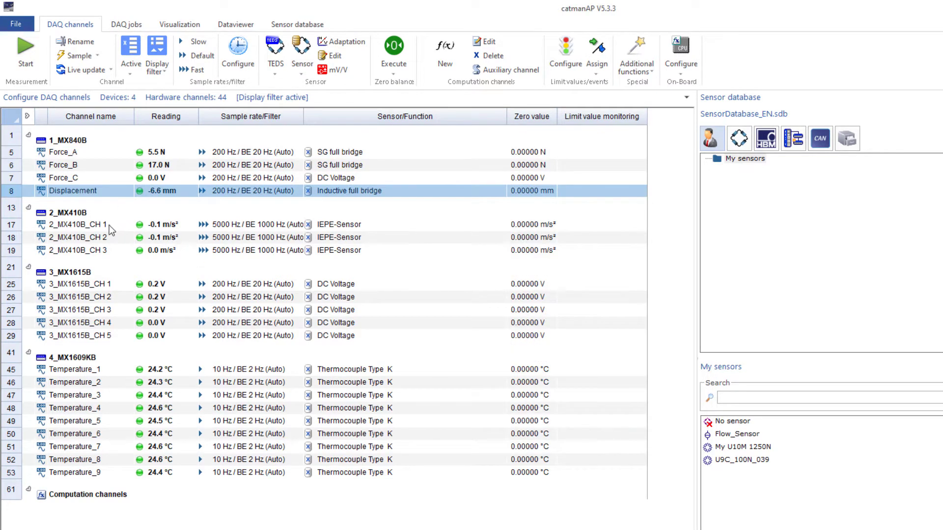
# Step: Rename the three 2_MX410B channels to Acceleration with letter suffixes A–C
pyautogui.moveTo(108, 226); pyautogui.dragTo(109, 250)
pyautogui.rightClick(110, 249)
pyautogui.click(135, 258)
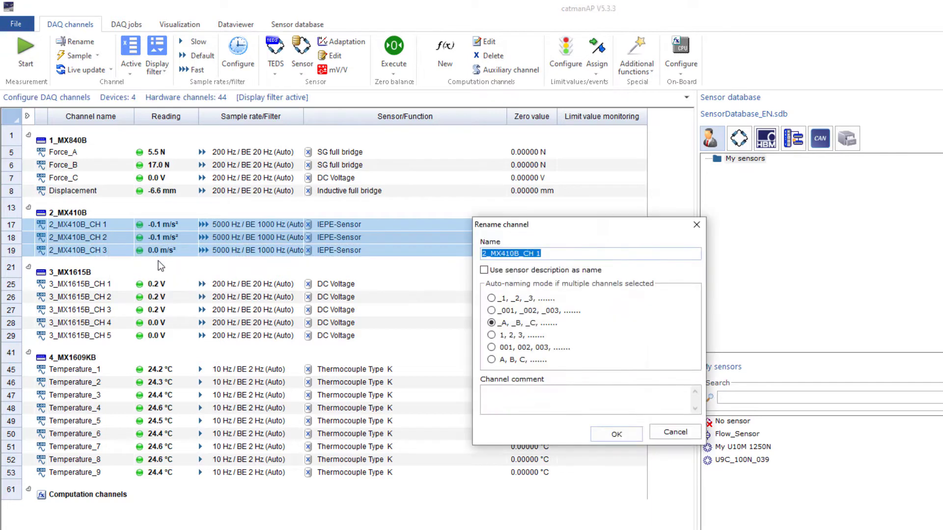
pyautogui.write('Acceleration')
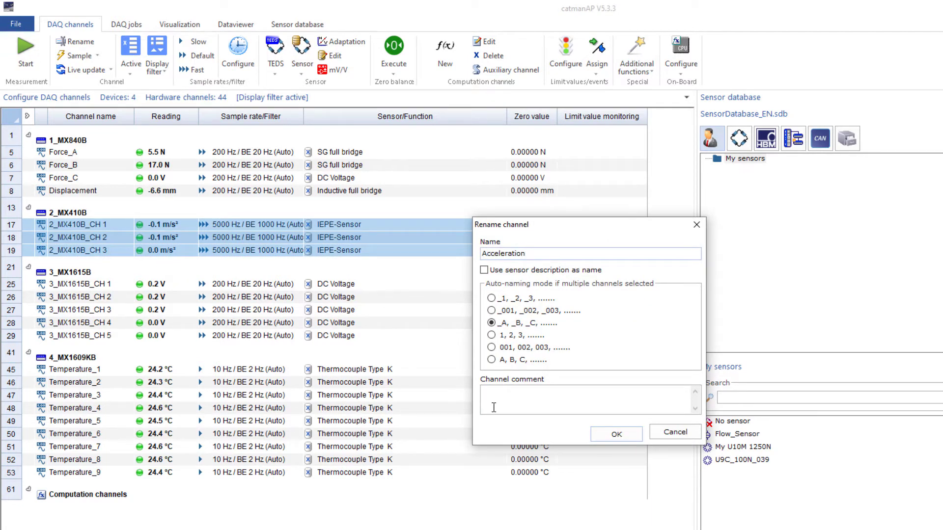
pyautogui.click(616, 434)
# Step: Change the acceleration channel names to Acceleration_X, Acceleration_Y and Acceleration_Z
pyautogui.doubleClick(110, 225)
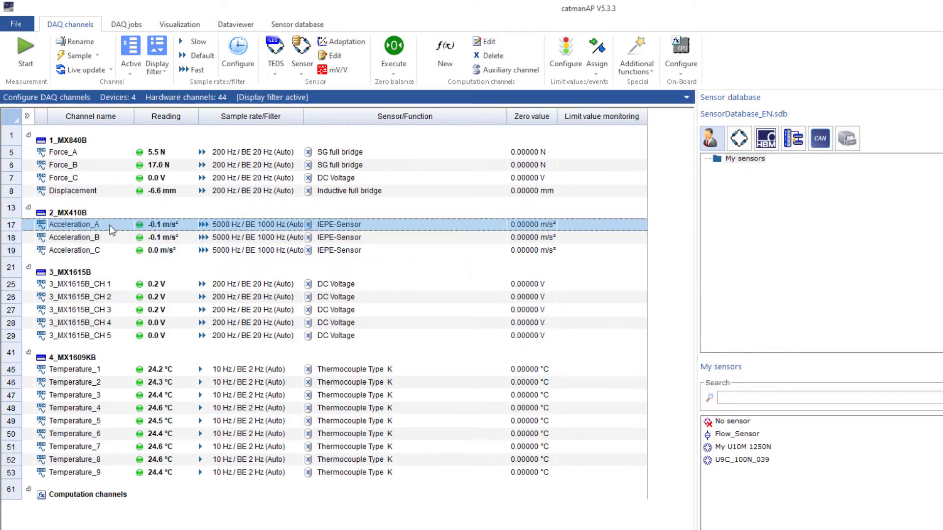
pyautogui.click(545, 253)
pyautogui.press('BackSpace')
pyautogui.write('X')
pyautogui.click(603, 432)
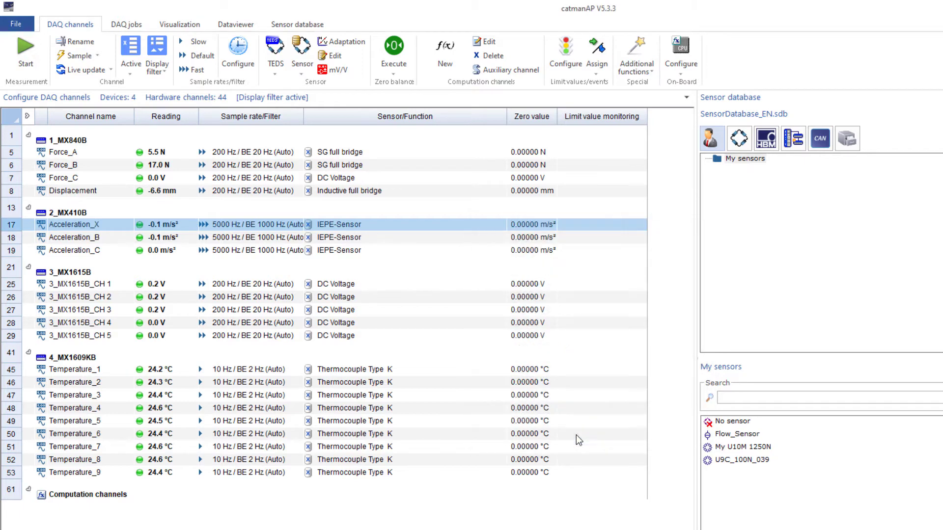
pyautogui.doubleClick(117, 237)
pyautogui.click(550, 250)
pyautogui.press('BackSpace')
pyautogui.write('Y')
pyautogui.click(634, 432)
pyautogui.doubleClick(102, 250)
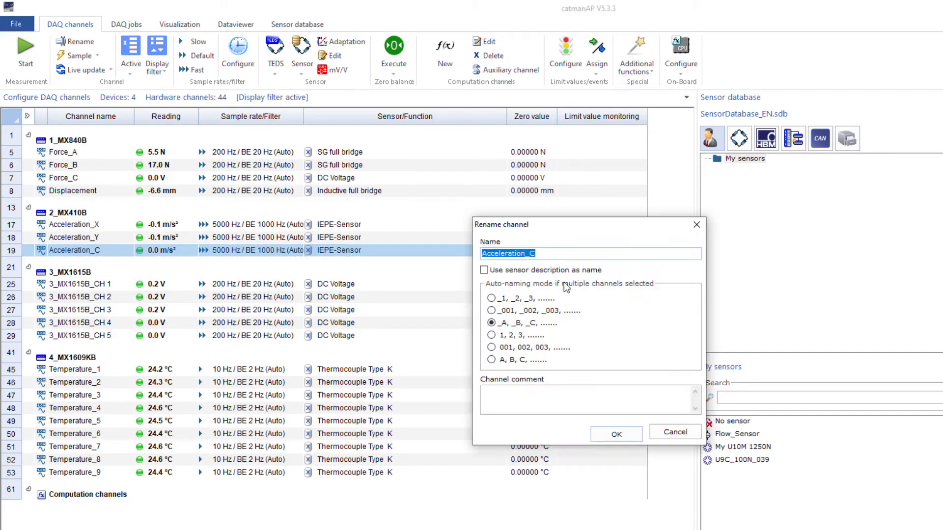
pyautogui.click(562, 254)
pyautogui.press('BackSpace')
pyautogui.write('Z')
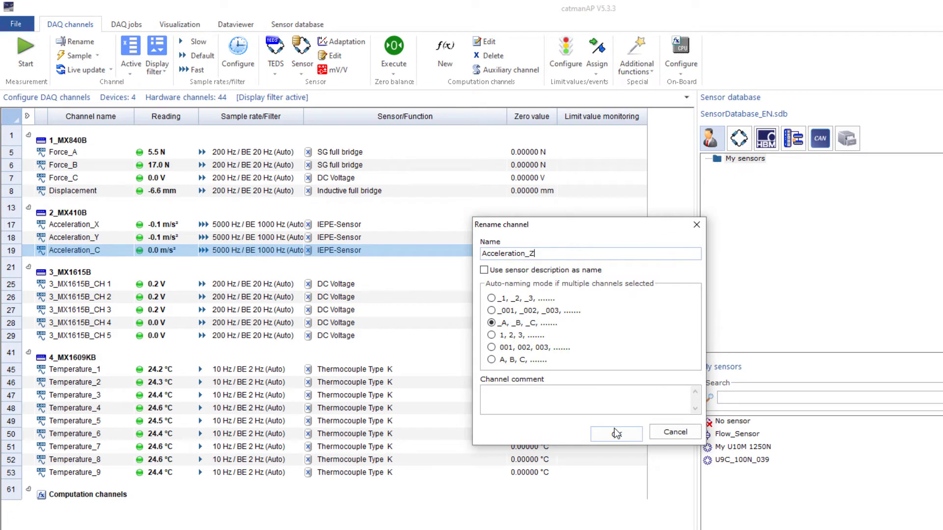
pyautogui.click(616, 435)
# Step: Rename 3_MX1615B channels 1–3 to SG_Rosette_A–C
pyautogui.moveTo(119, 284); pyautogui.dragTo(118, 309)
pyautogui.rightClick(118, 310)
pyautogui.click(143, 316)
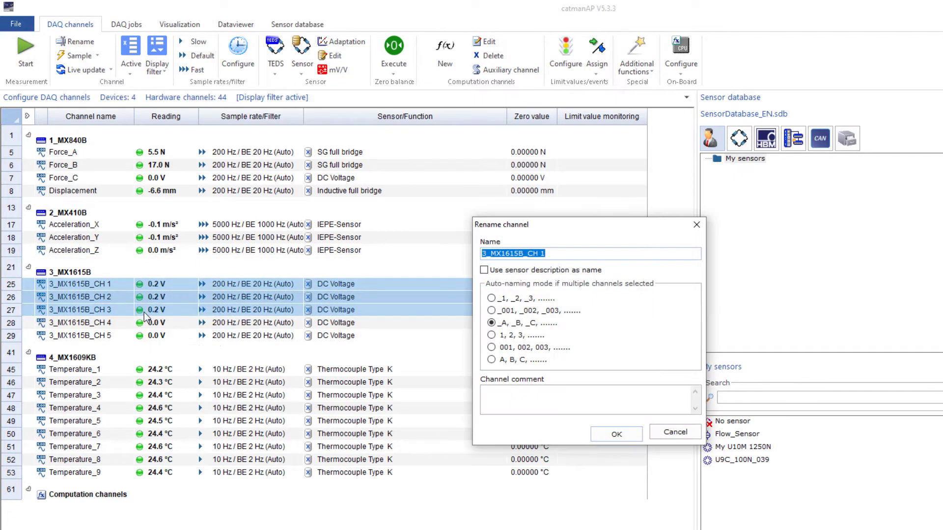
pyautogui.write('SG')
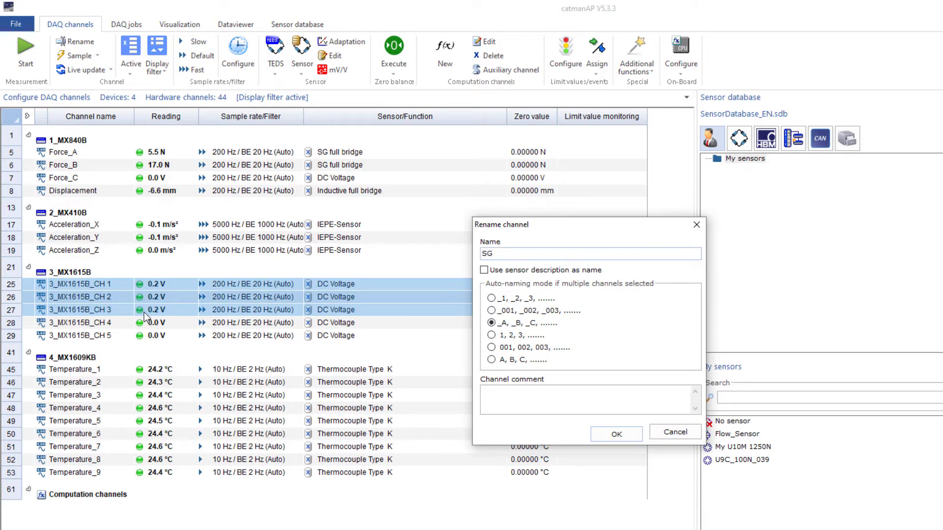
pyautogui.write('_Rosette')
pyautogui.click(601, 436)
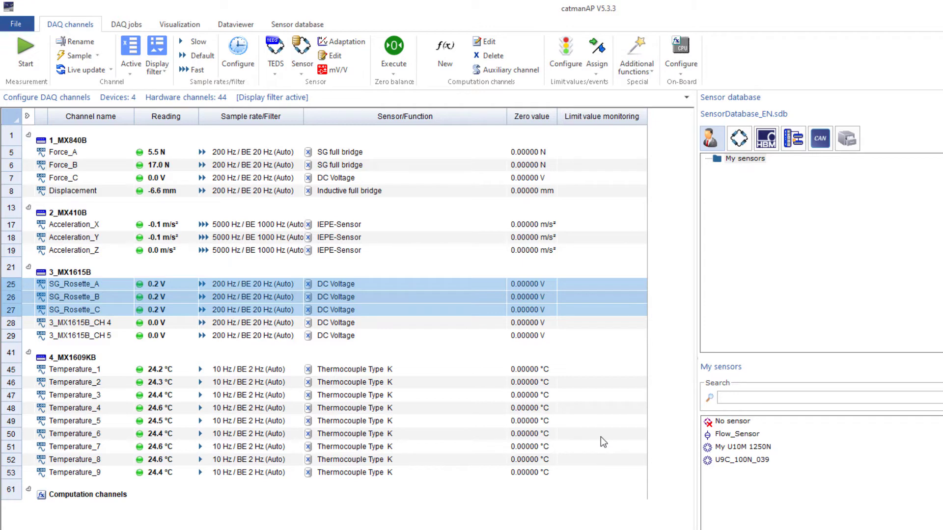
# Step: Name channel 3_MX1615B_CH 4 Linear_SG and begin renaming CH 5 to Pt100
pyautogui.doubleClick(107, 324)
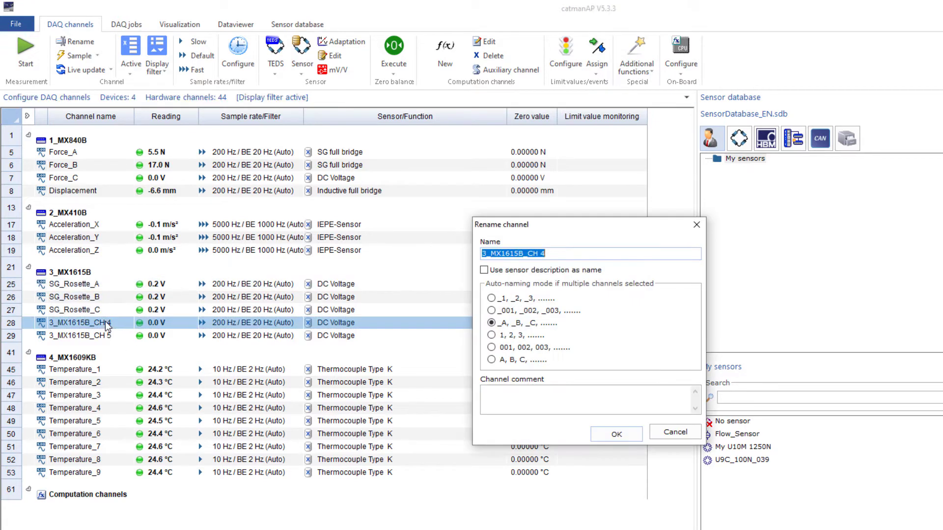
pyautogui.write('Linear_SG')
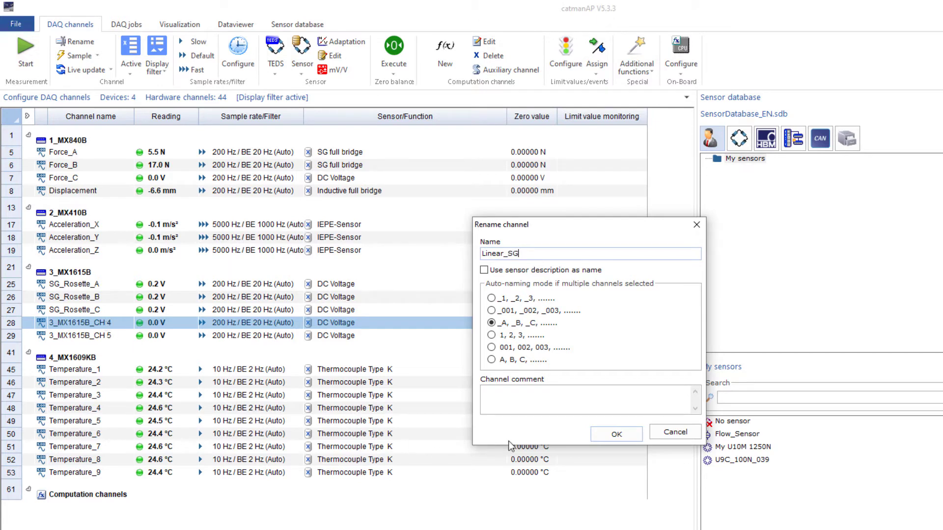
pyautogui.click(601, 436)
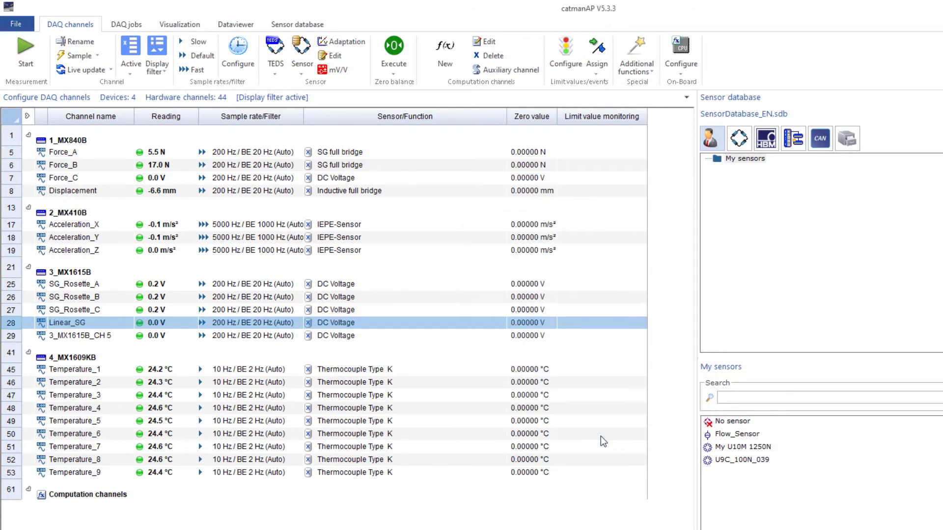
pyautogui.doubleClick(100, 336)
pyautogui.write('Pt100')
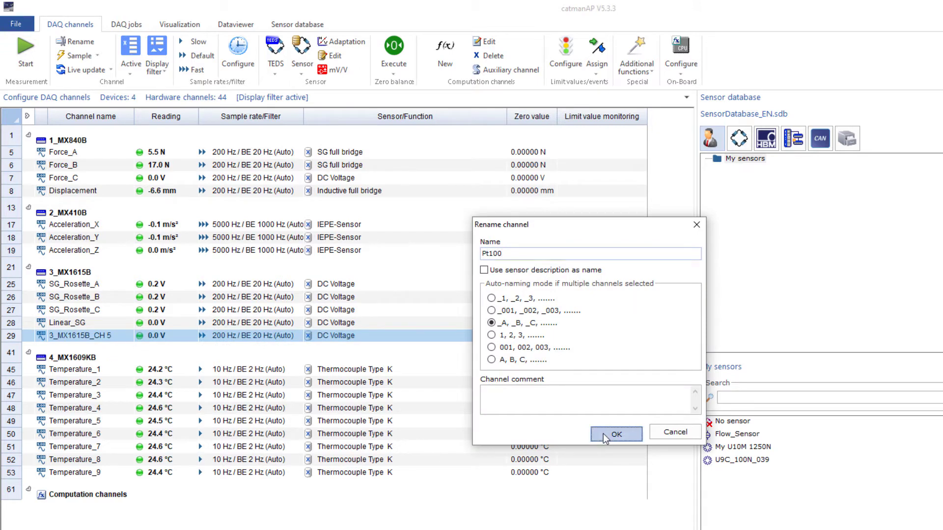
# Step: Confirm the Pt100 name, scan all channels for TEDS, and assign My U10M 1250N to Force_C
pyautogui.click(604, 434)
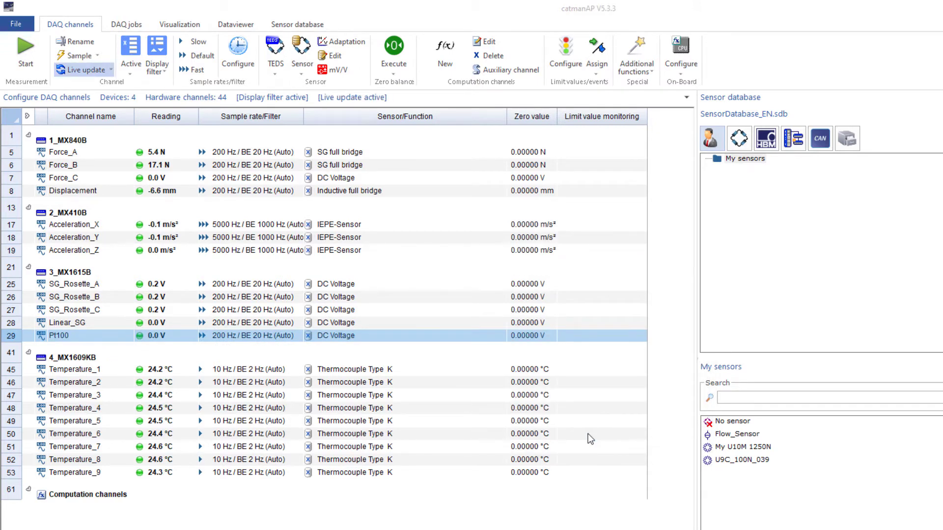
pyautogui.click(276, 75)
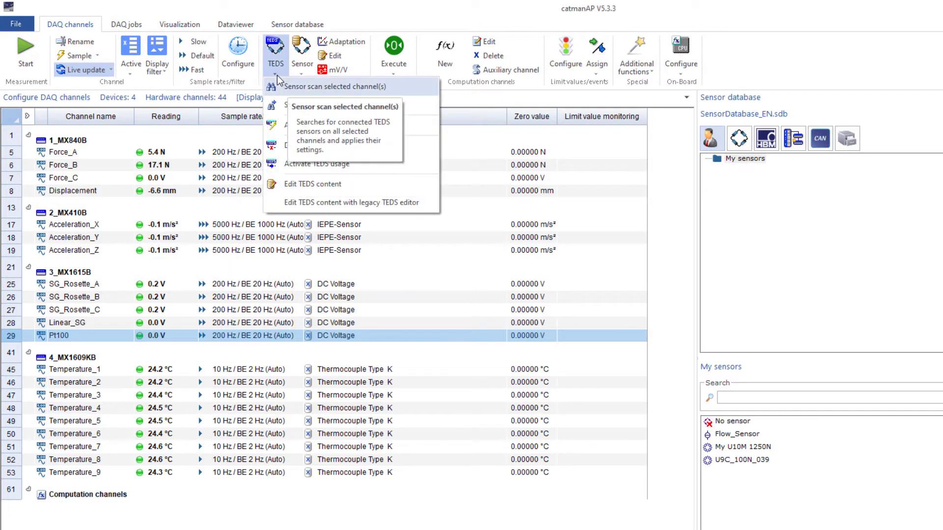
pyautogui.click(290, 103)
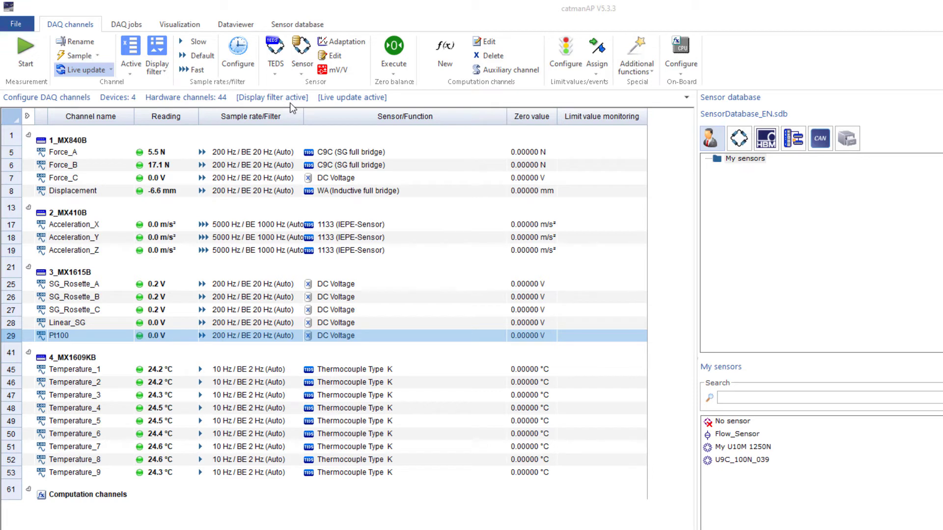
pyautogui.moveTo(709, 447); pyautogui.dragTo(488, 179)
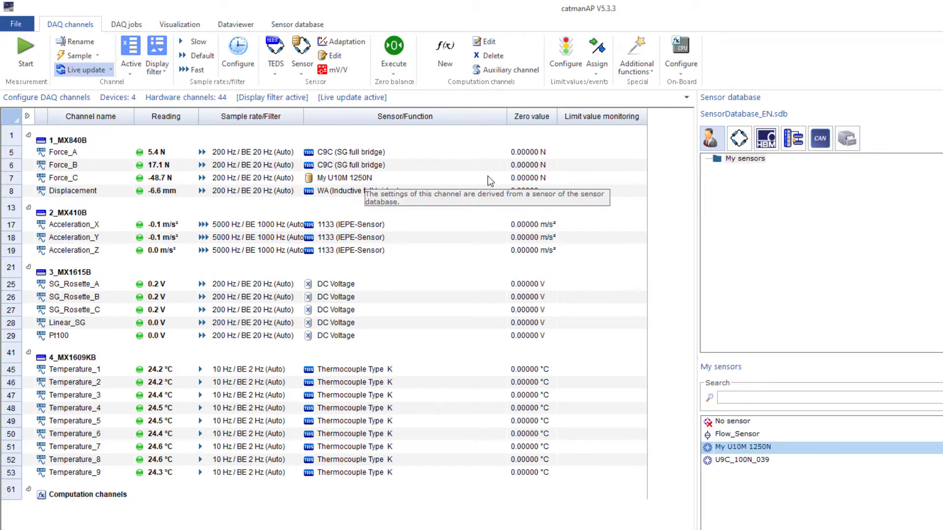
# Step: Assign the SG 3 wire 120 Ohm sensor to the three SG_Rosette channels and confirm its settings
pyautogui.moveTo(355, 286); pyautogui.dragTo(358, 306)
pyautogui.click(735, 397)
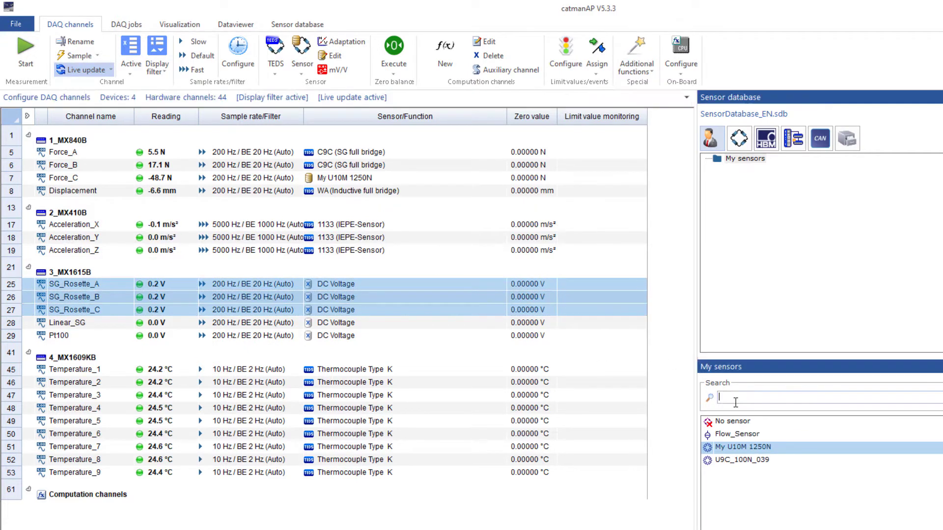
pyautogui.write('120')
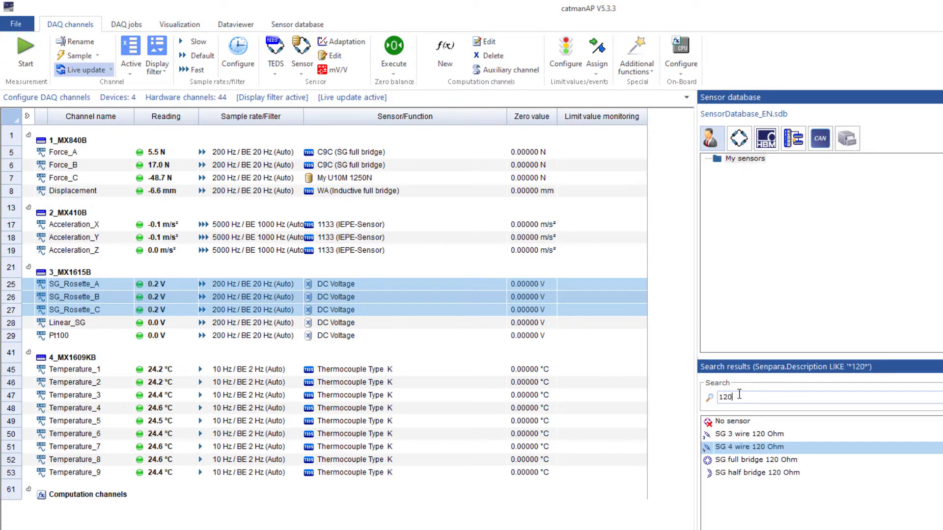
pyautogui.click(744, 435)
pyautogui.moveTo(743, 435); pyautogui.dragTo(478, 283)
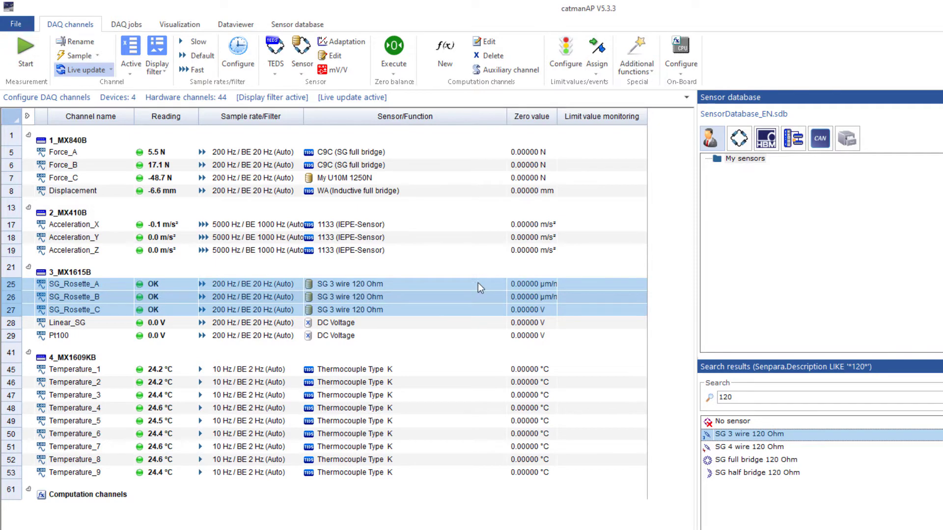
pyautogui.rightClick(478, 282)
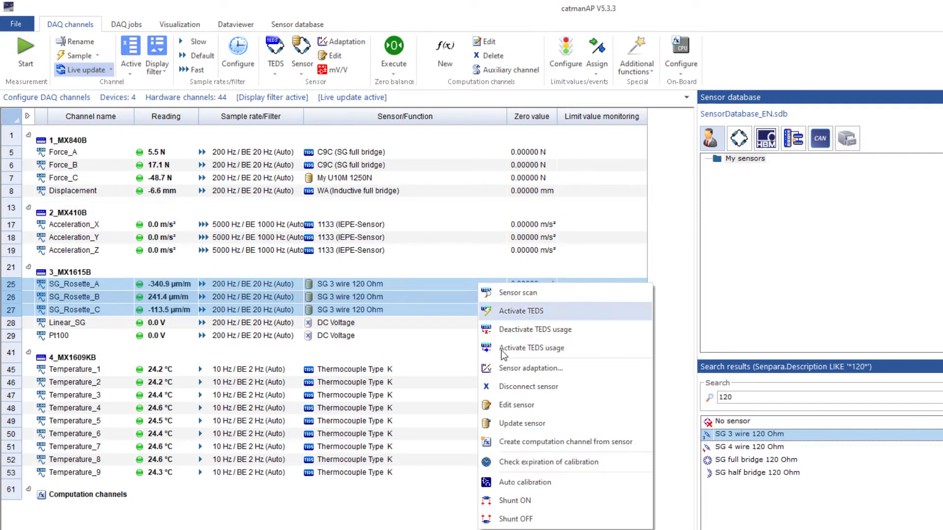
pyautogui.click(511, 370)
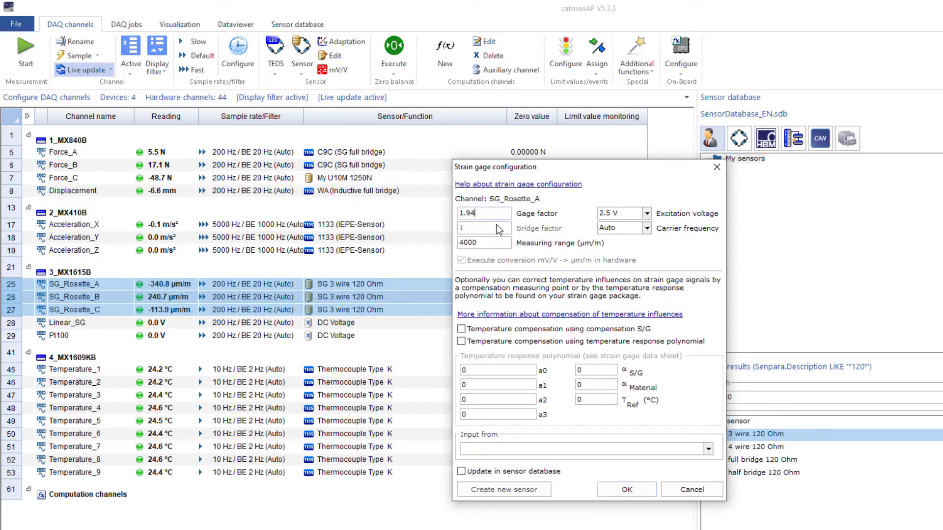
pyautogui.click(609, 490)
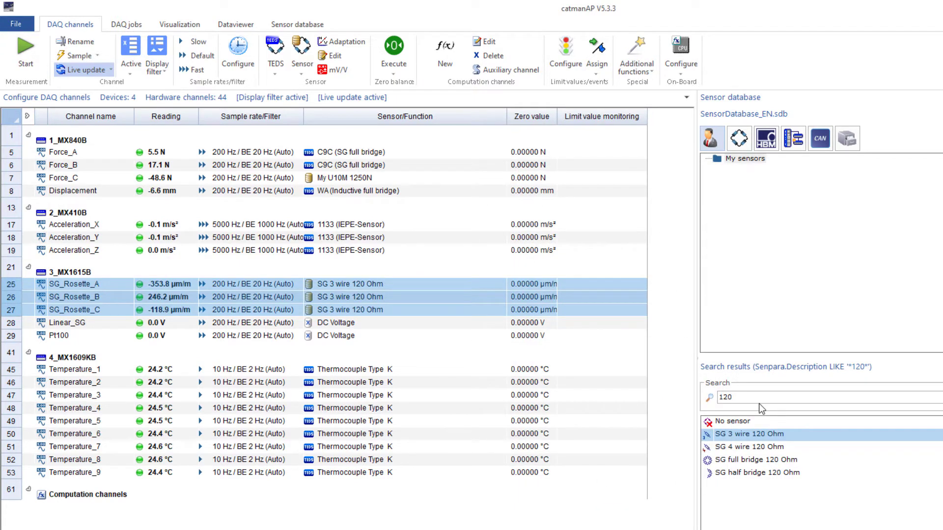
# Step: Assign the SG 4 wire 350 Ohm sensor to Linear_SG and confirm its strain gage settings
pyautogui.click(727, 397)
pyautogui.write('350')
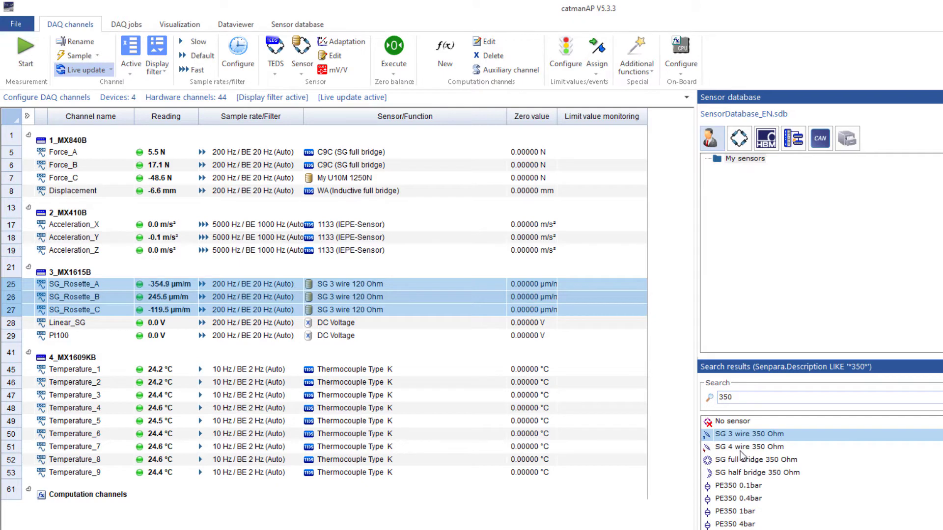
pyautogui.moveTo(741, 450); pyautogui.dragTo(466, 322)
pyautogui.rightClick(466, 323)
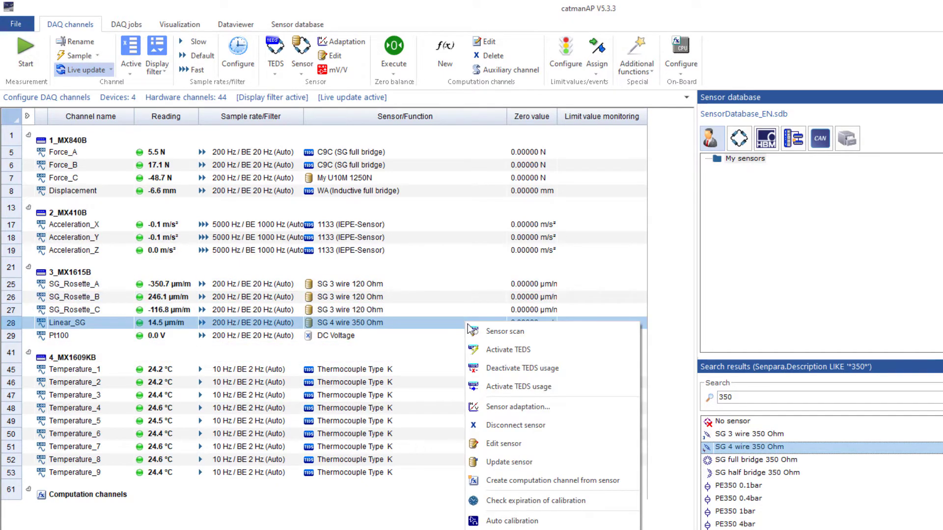
pyautogui.click(485, 407)
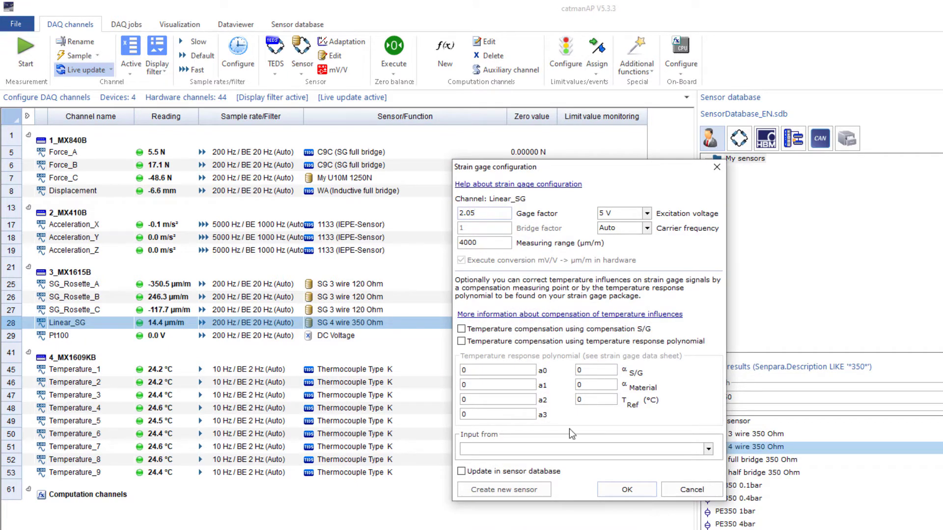
pyautogui.click(624, 489)
# Step: Search for Pt100 and assign the Pt100 sensor to the Pt100 channel
pyautogui.click(718, 402)
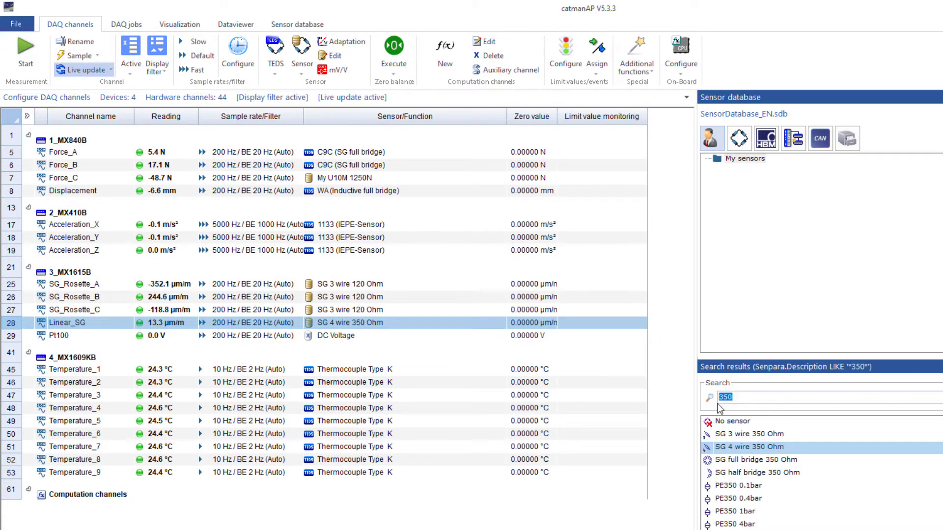
pyautogui.write('Pt100')
pyautogui.click(734, 435)
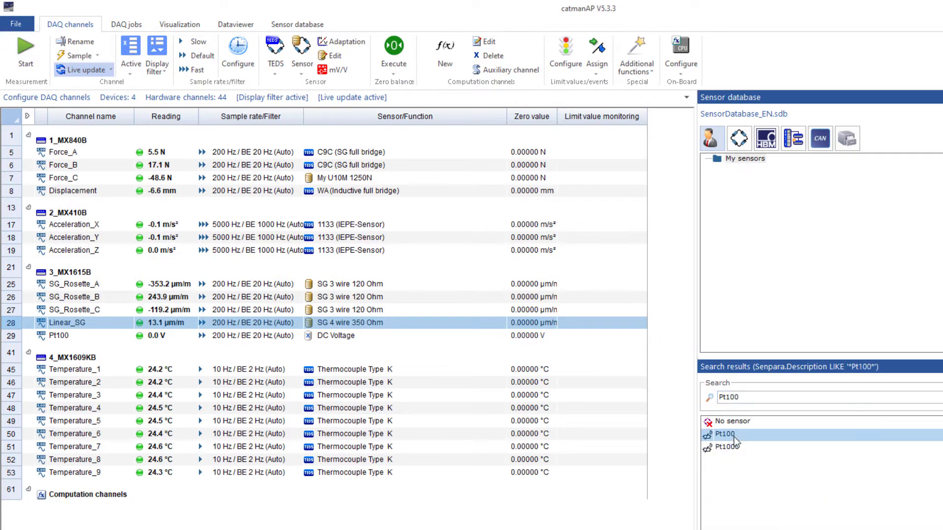
pyautogui.moveTo(734, 437); pyautogui.dragTo(432, 335)
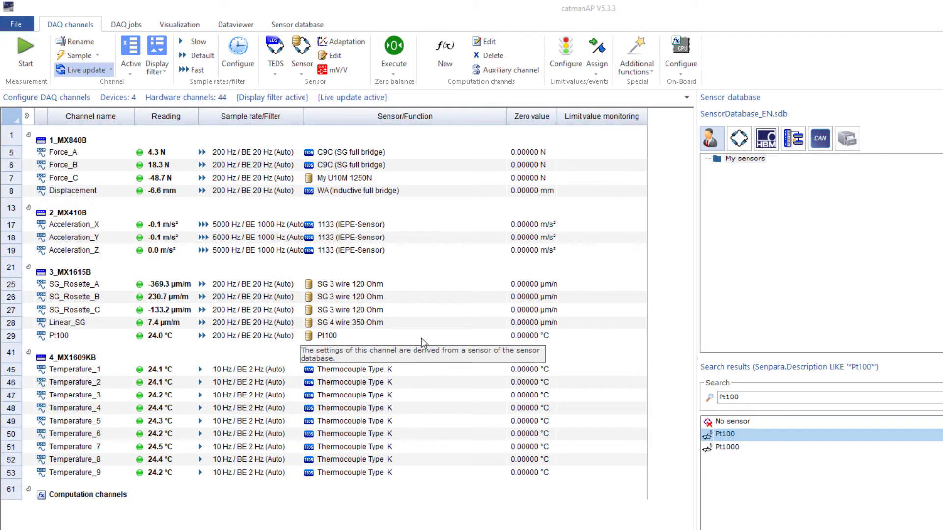
# Step: Toggle Live update off and on, then show its options dropdown
pyautogui.click(94, 69)
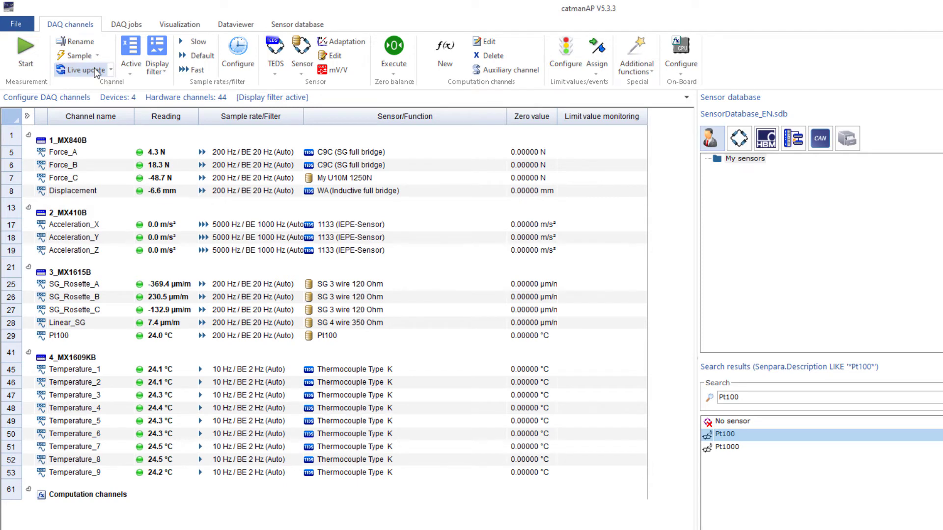
pyautogui.click(94, 69)
pyautogui.click(111, 70)
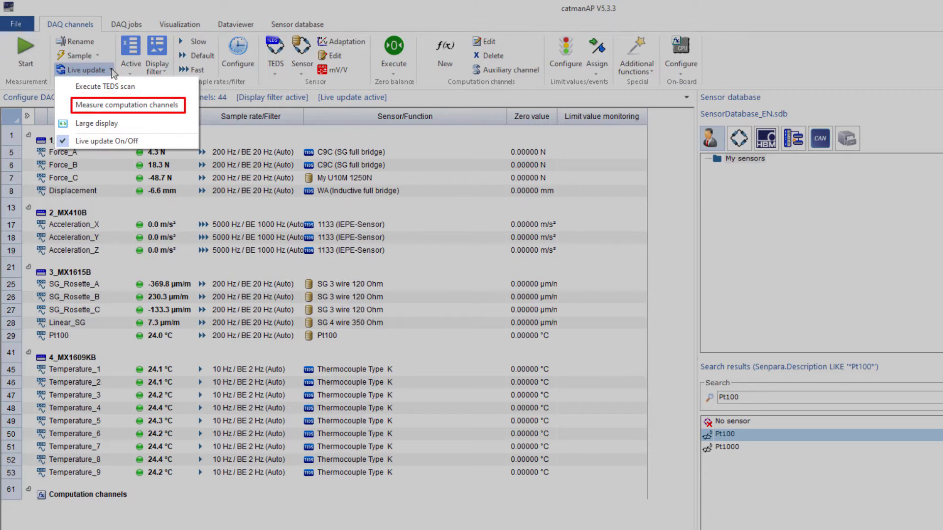
# Step: Zero-balance all channels from Force_A through Temperature_9
pyautogui.click(96, 105)
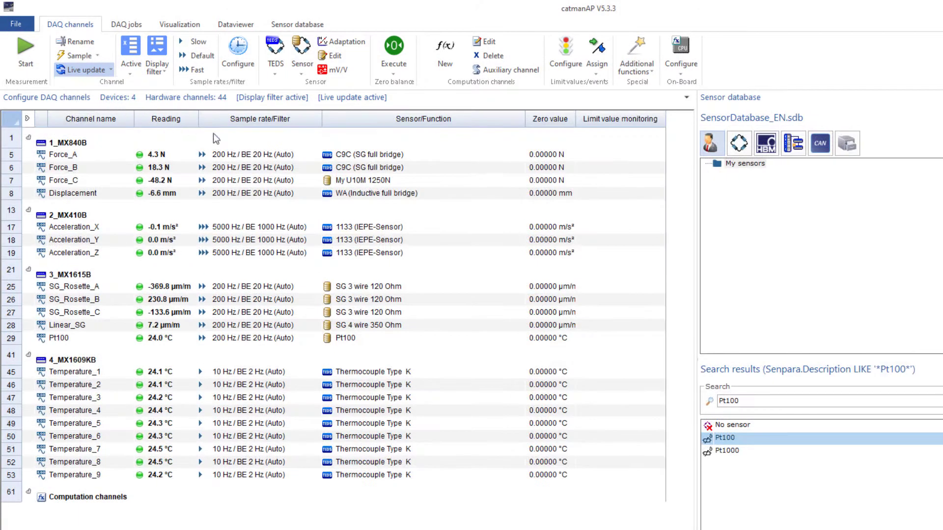
pyautogui.click(285, 157)
pyautogui.moveTo(285, 157); pyautogui.dragTo(269, 471)
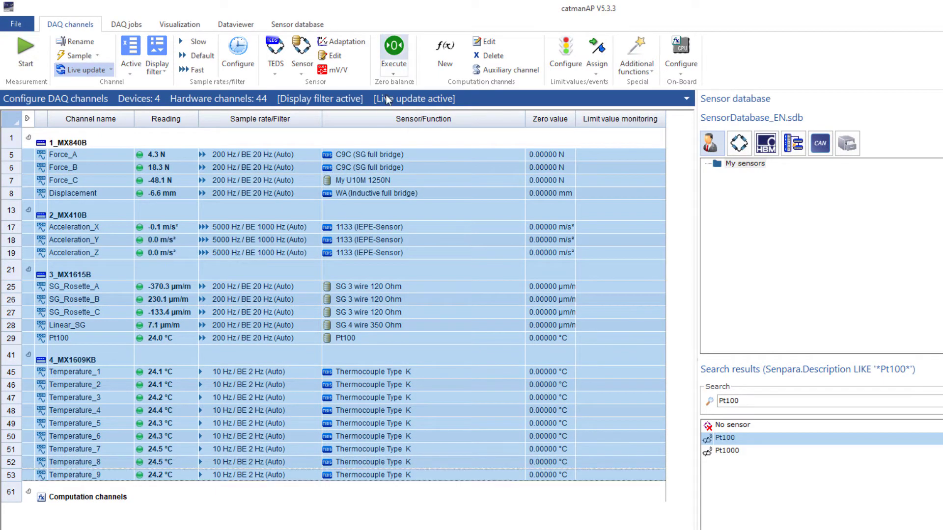
pyautogui.click(394, 49)
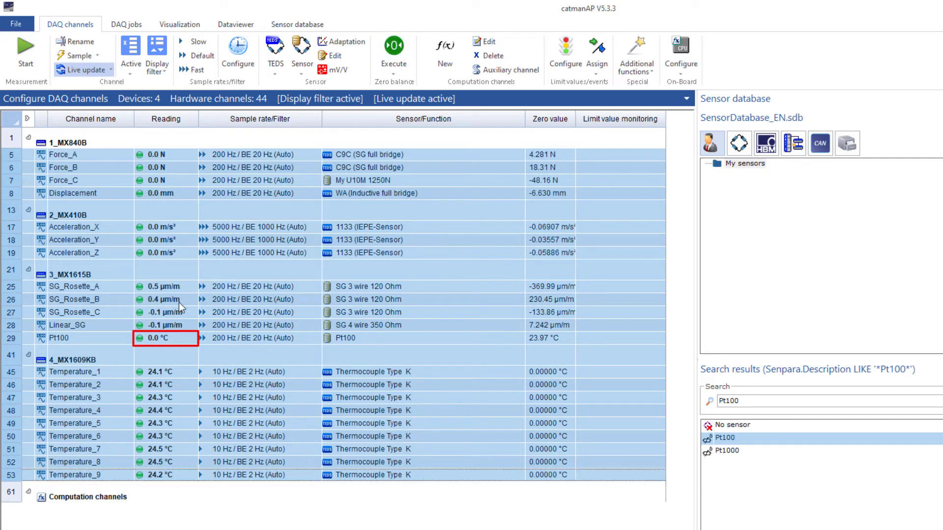
# Step: Undo the zero balance on Pt100 and lock its zero value
pyautogui.click(312, 338)
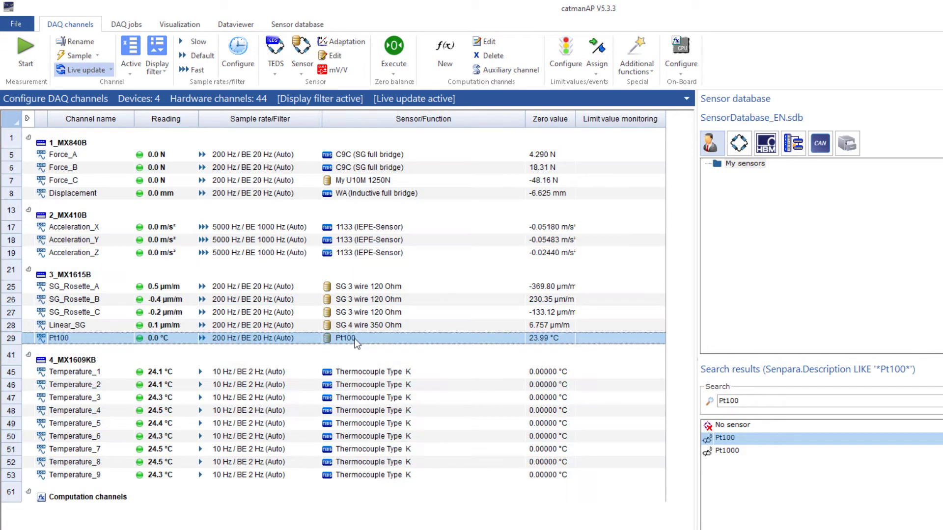
pyautogui.click(392, 73)
pyautogui.click(420, 126)
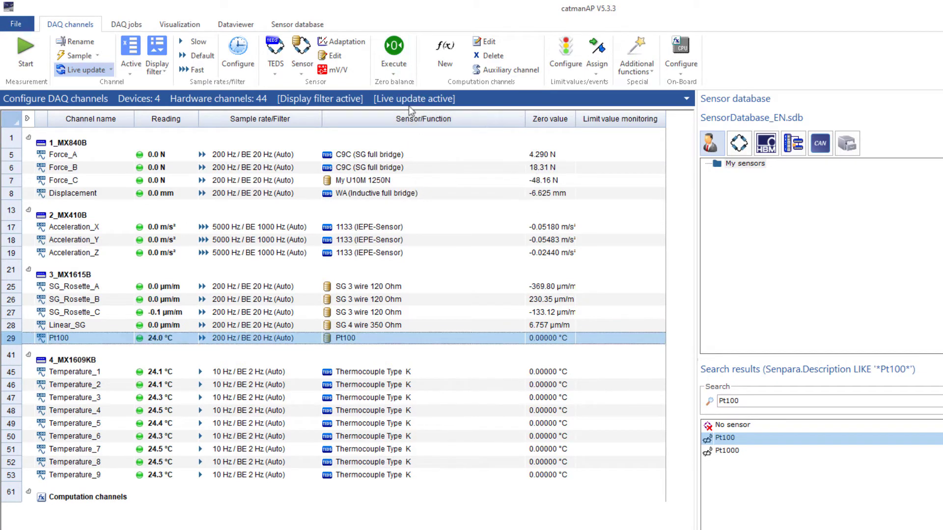
pyautogui.click(393, 75)
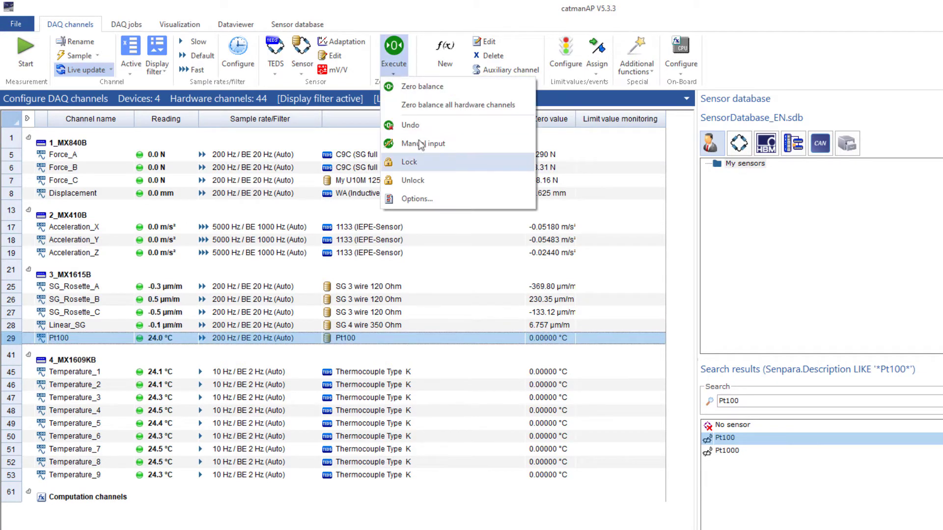
pyautogui.click(426, 162)
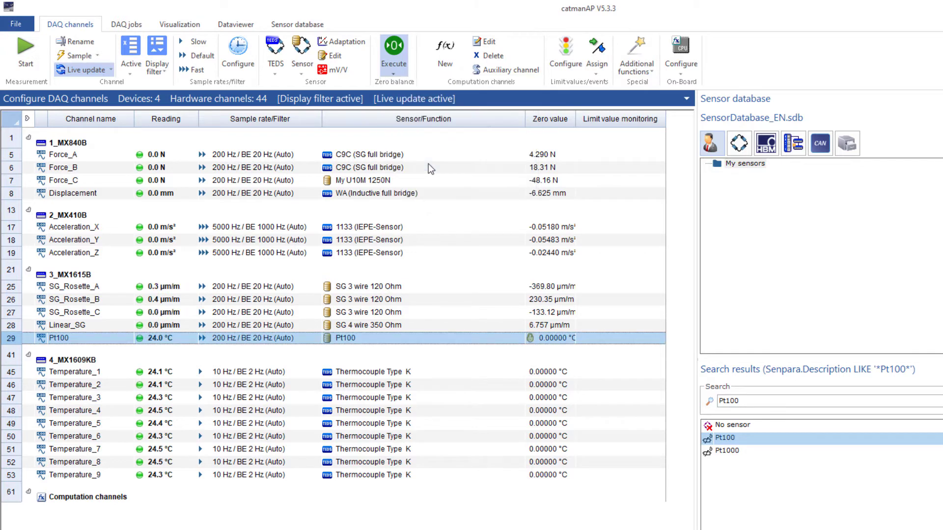
# Step: Set the default sample rate to 1000 Hz and the fast rate to 100000 Hz
pyautogui.click(249, 65)
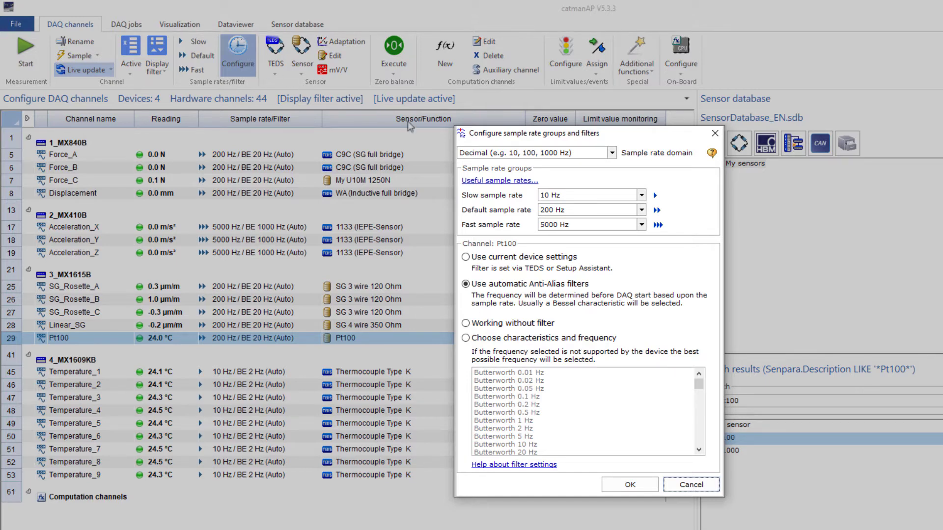
pyautogui.click(642, 210)
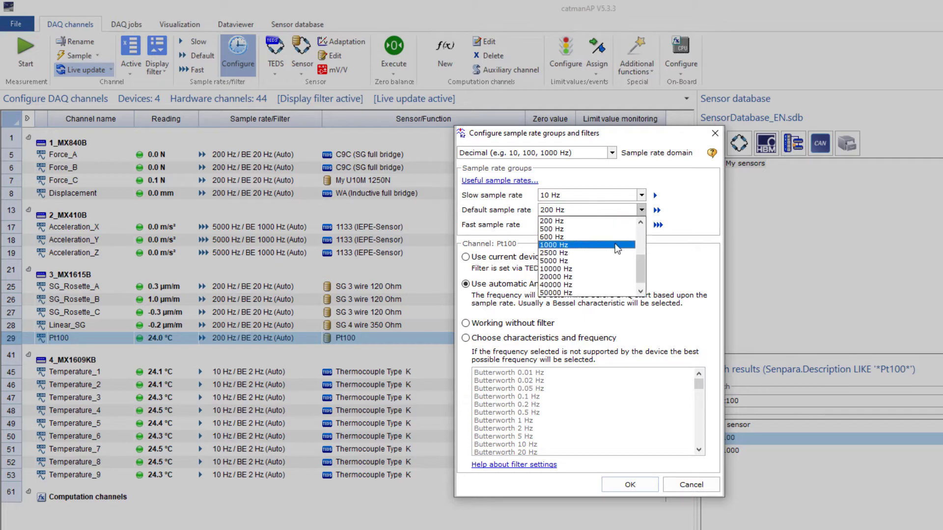
pyautogui.click(634, 244)
pyautogui.click(641, 224)
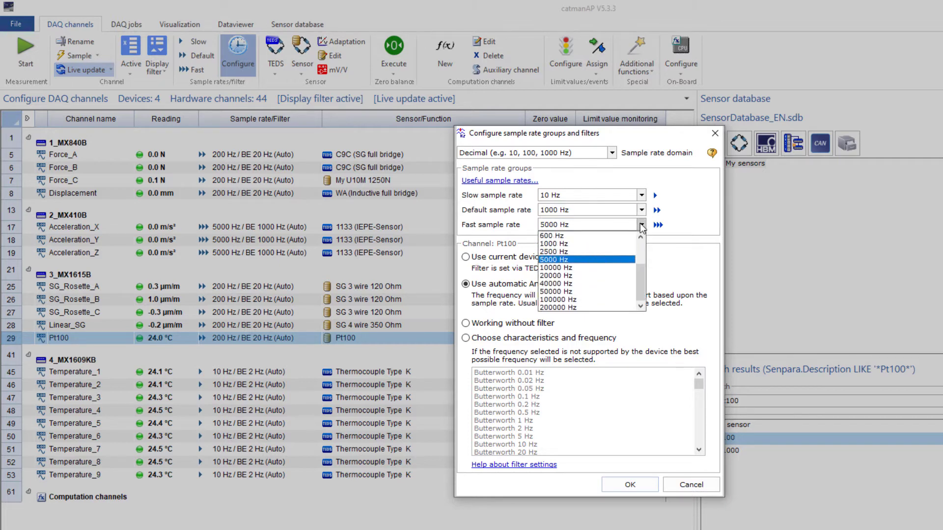
pyautogui.click(599, 301)
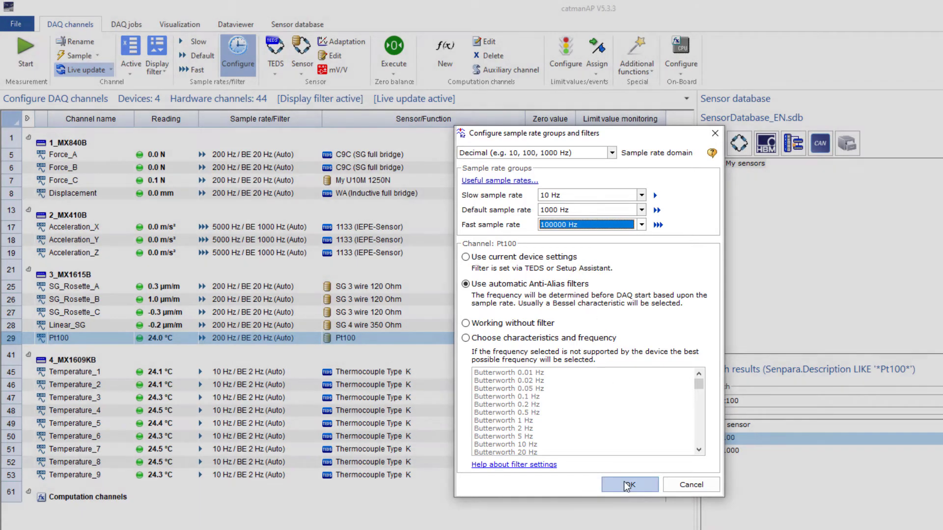
pyautogui.click(625, 483)
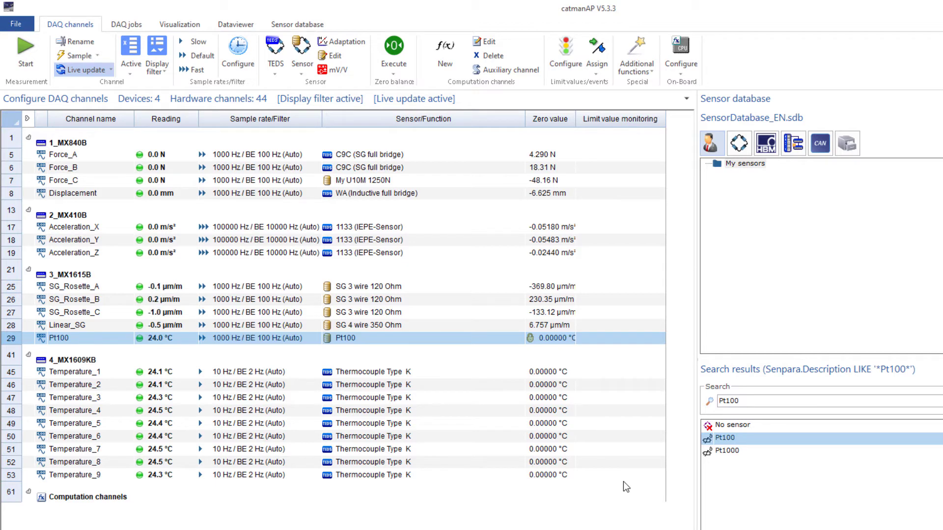
# Step: Switch Acceleration_X and Acceleration_Y to the fast 100000 Hz sample rate
pyautogui.click(235, 226)
pyautogui.rightClick(234, 224)
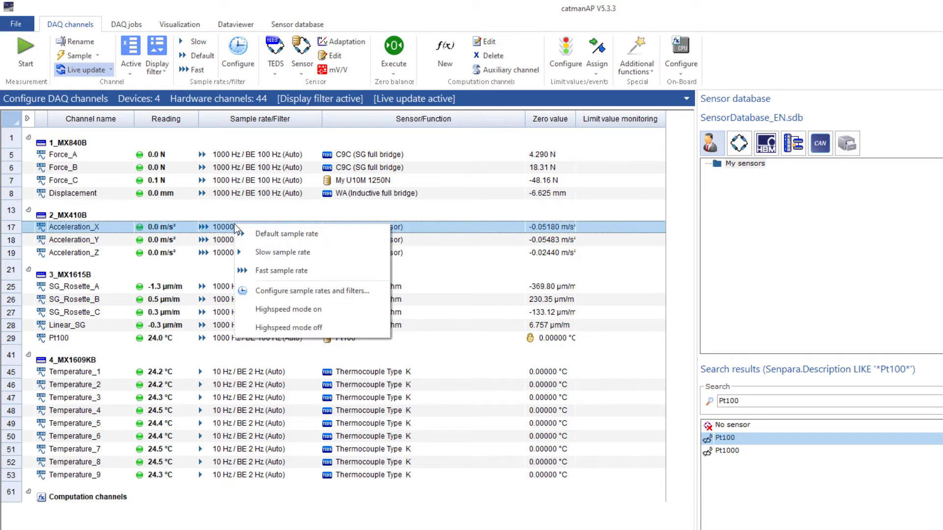
pyautogui.click(265, 251)
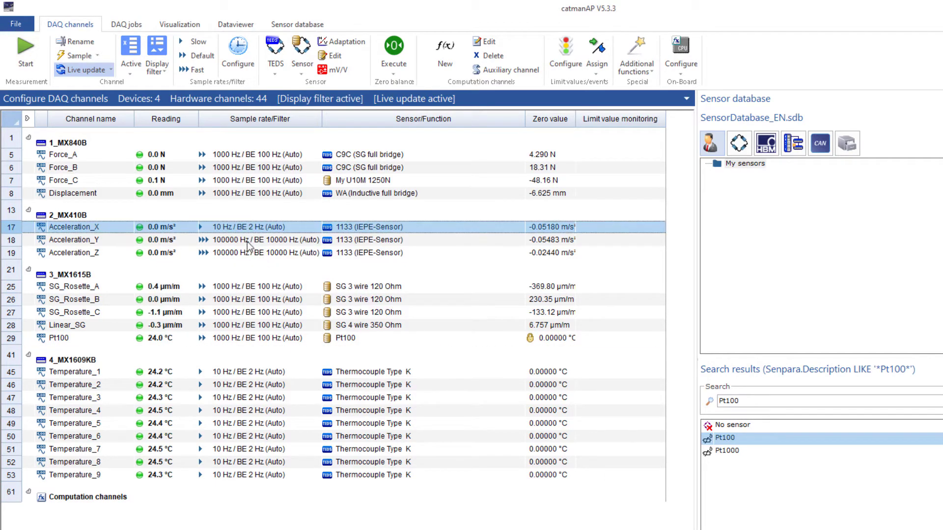
pyautogui.rightClick(246, 241)
pyautogui.click(265, 251)
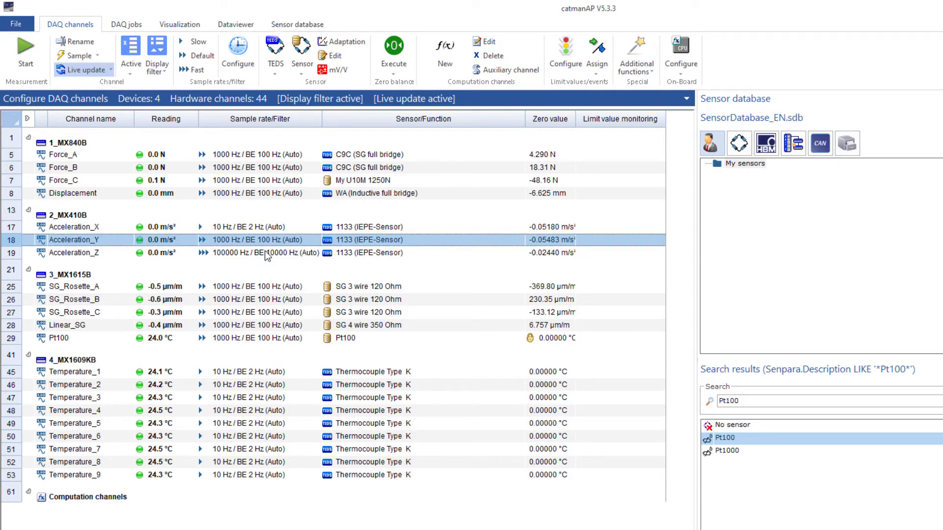
pyautogui.keyDown('shift'); pyautogui.click(246, 228); pyautogui.keyUp('shift')
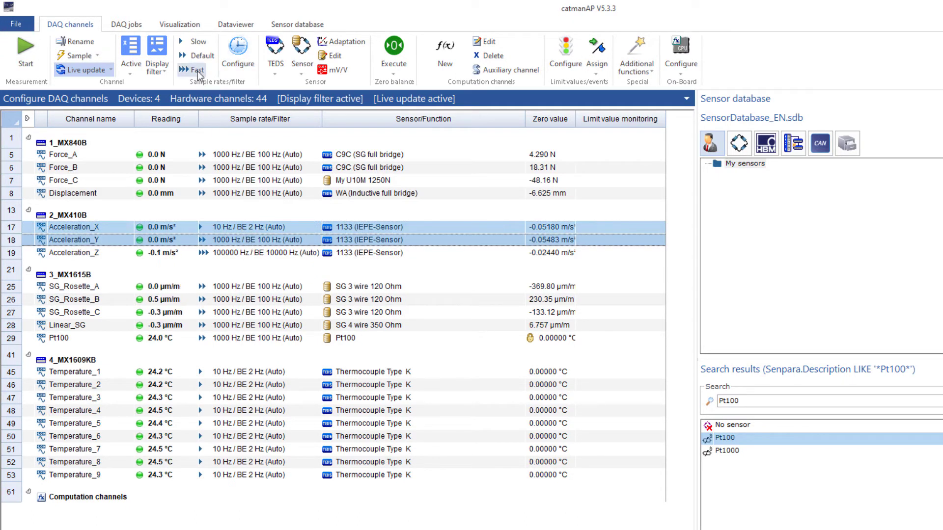
pyautogui.click(196, 69)
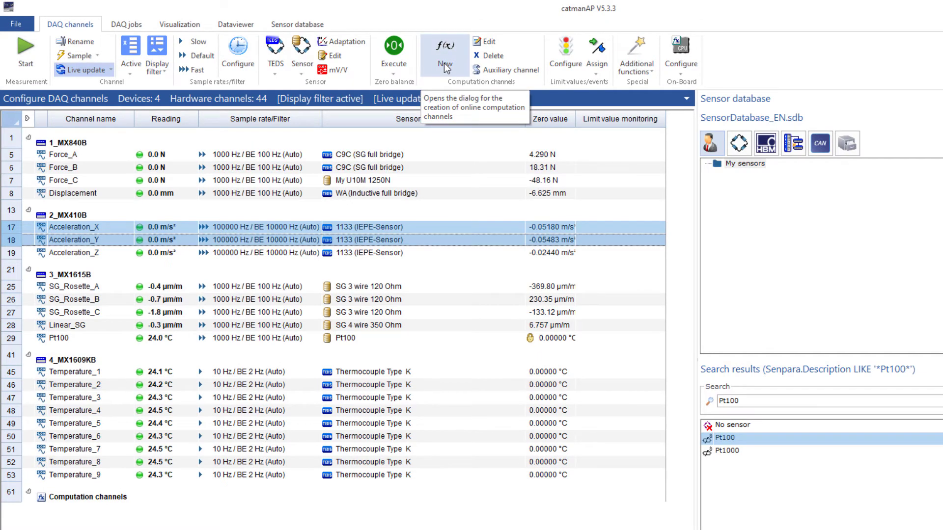
# Step: Create computation channel TotalForce = Force_A + Force_B + Force_C with unit N
pyautogui.click(445, 67)
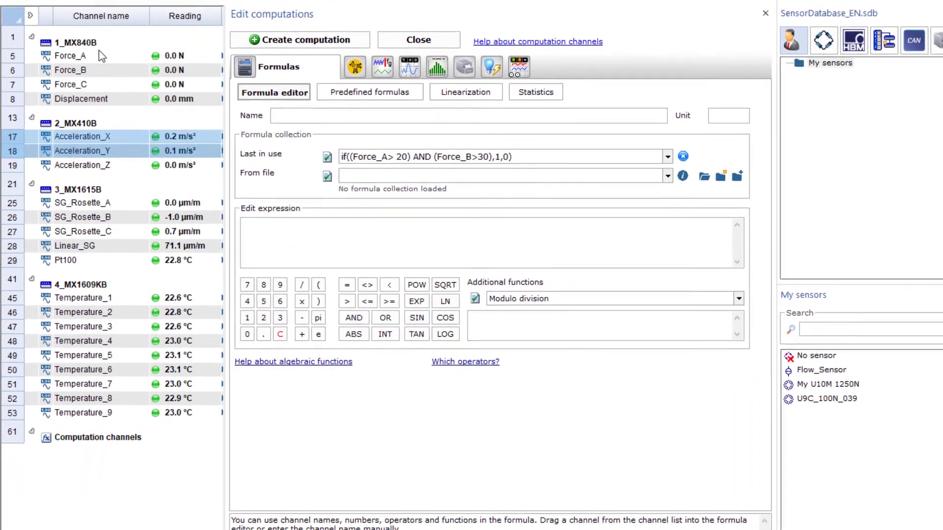
pyautogui.moveTo(94, 55); pyautogui.dragTo(281, 237)
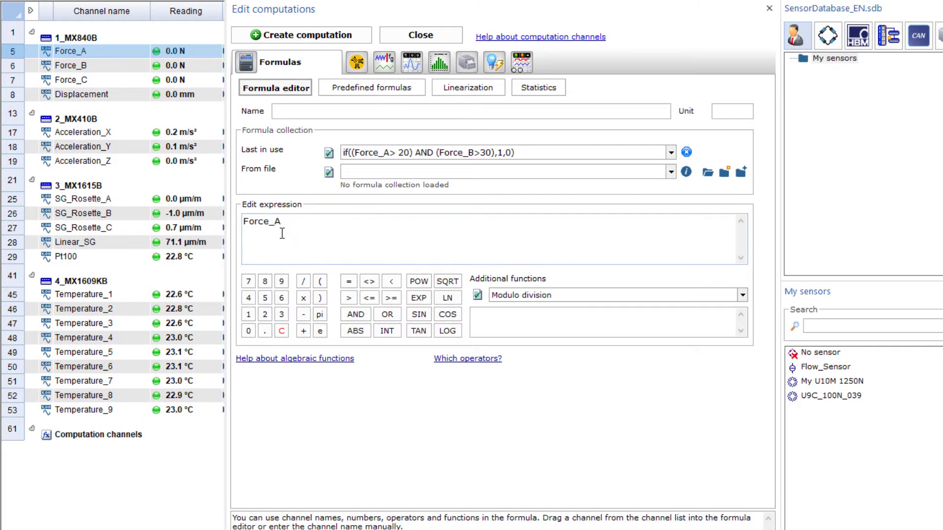
pyautogui.moveTo(98, 65); pyautogui.dragTo(323, 221)
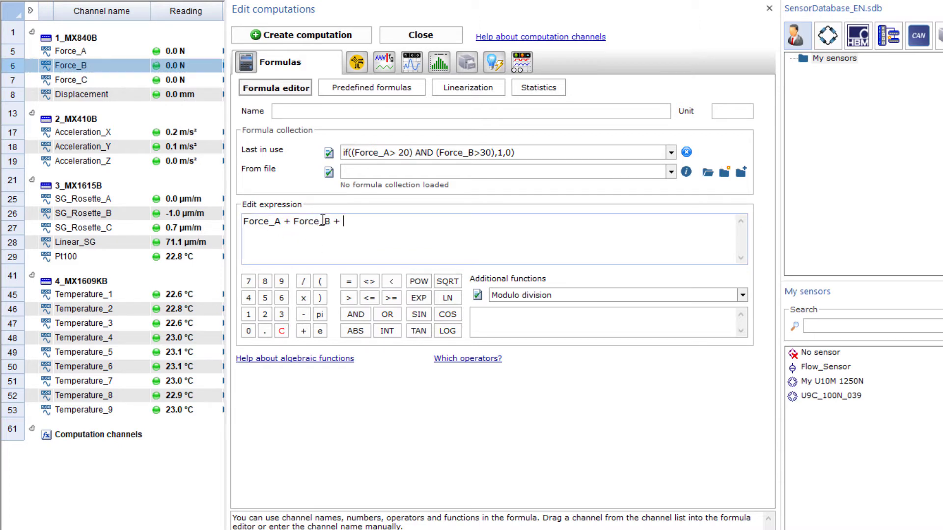
pyautogui.moveTo(91, 79); pyautogui.dragTo(357, 215)
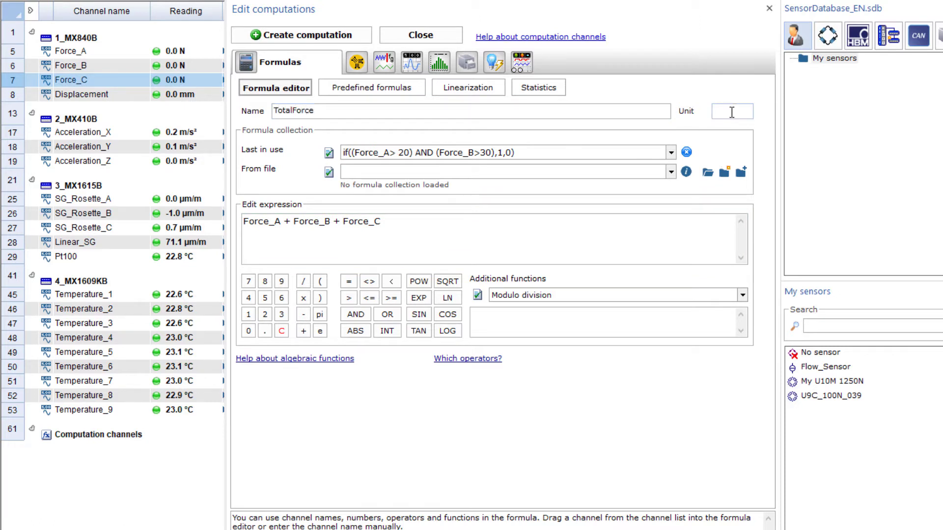
pyautogui.click(351, 37)
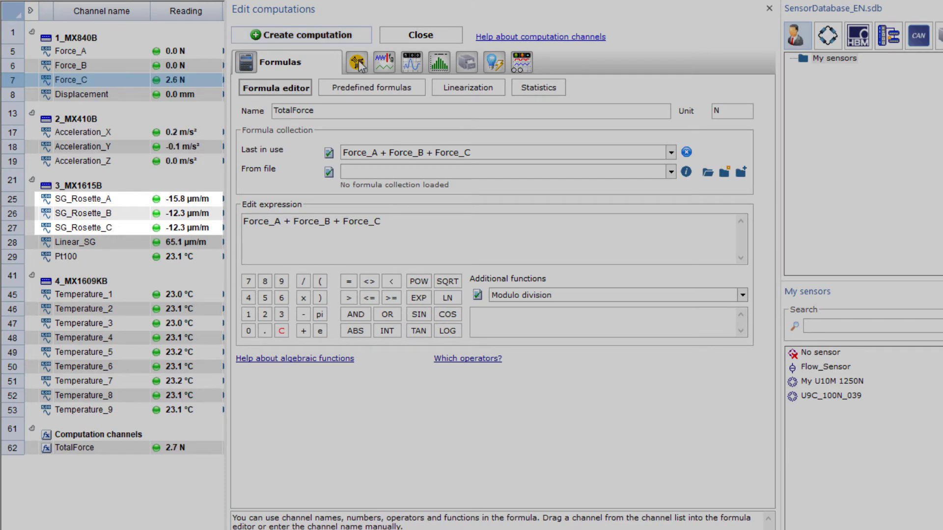
# Step: Output rosette angle and both principal stresses from SG_Rosette_A–C as a 60°/120° rosette
pyautogui.click(357, 63)
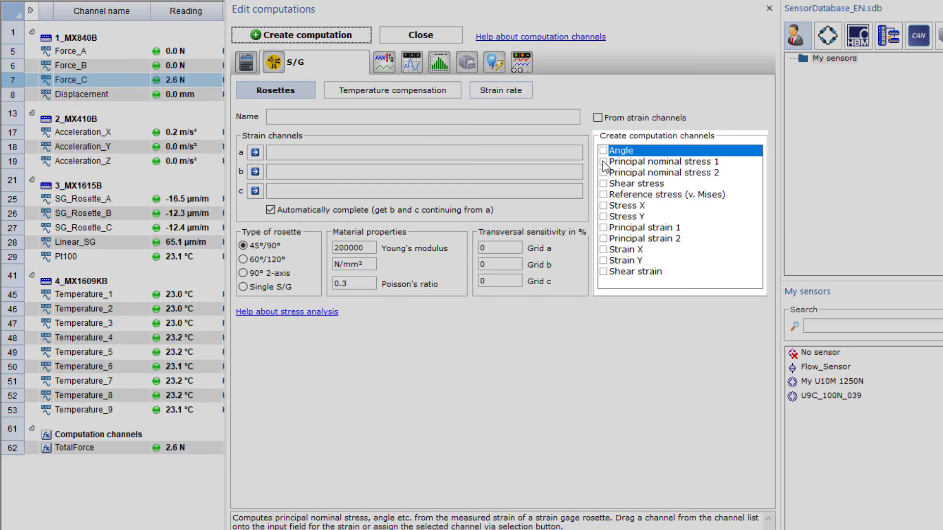
pyautogui.click(603, 162)
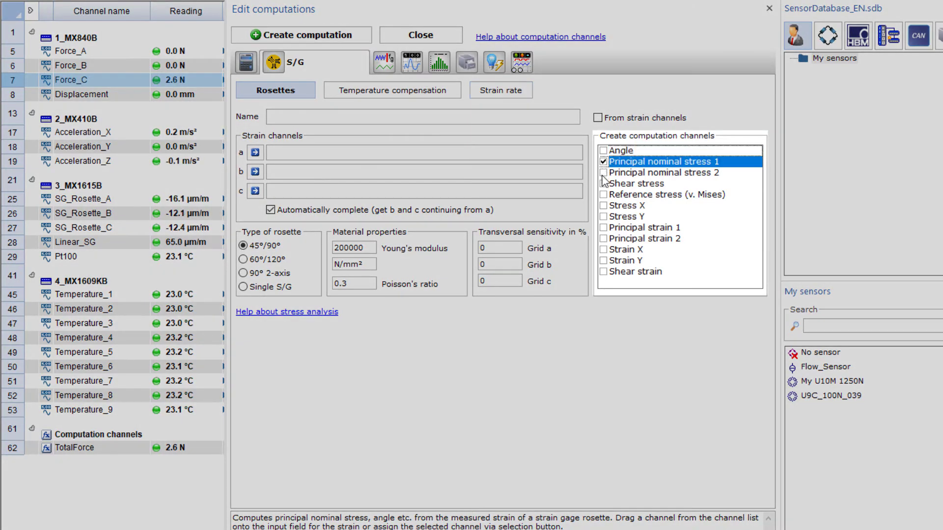
pyautogui.click(603, 173)
pyautogui.click(603, 151)
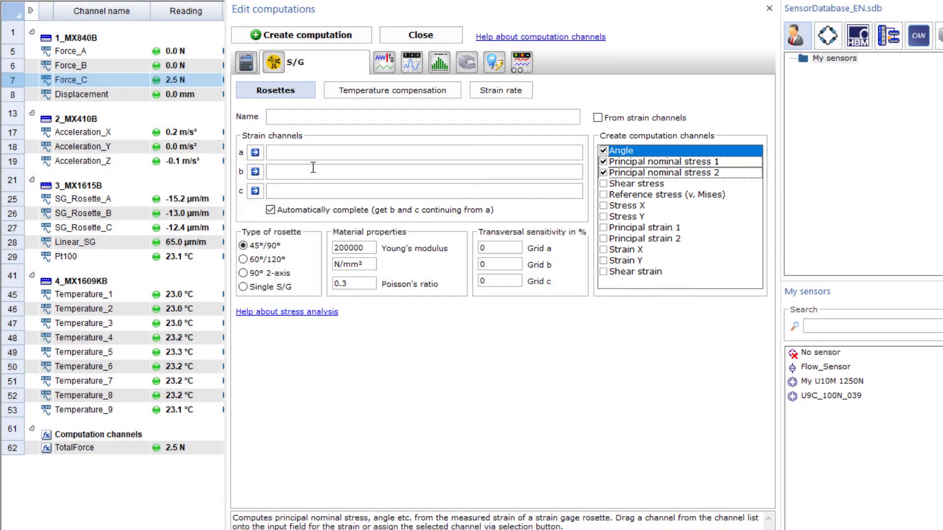
pyautogui.click(105, 201)
pyautogui.click(255, 153)
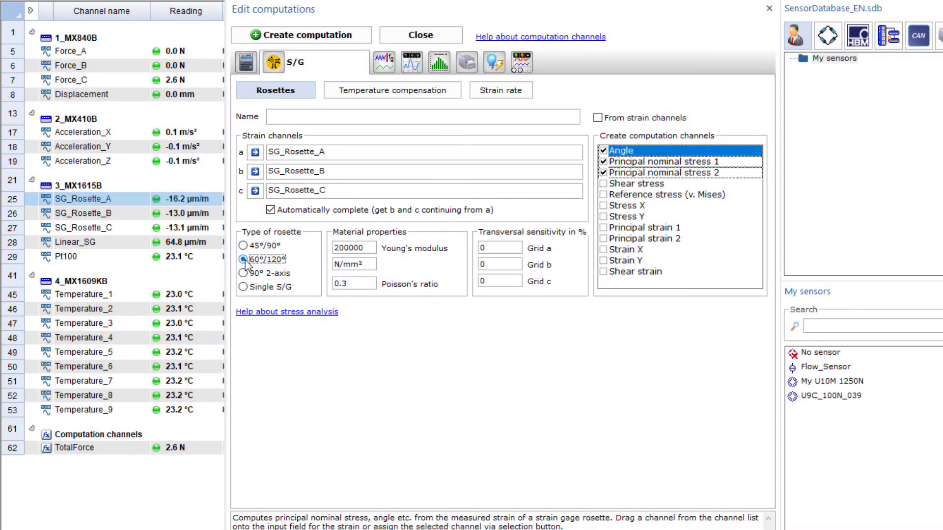
pyautogui.click(243, 260)
# Step: Set grid transverse sensitivities to 0.9, Young's modulus 204000, name SG_Rosette, and create the channels
pyautogui.click(493, 250)
pyautogui.write('.9')
pyautogui.click(496, 263)
pyautogui.write('.9')
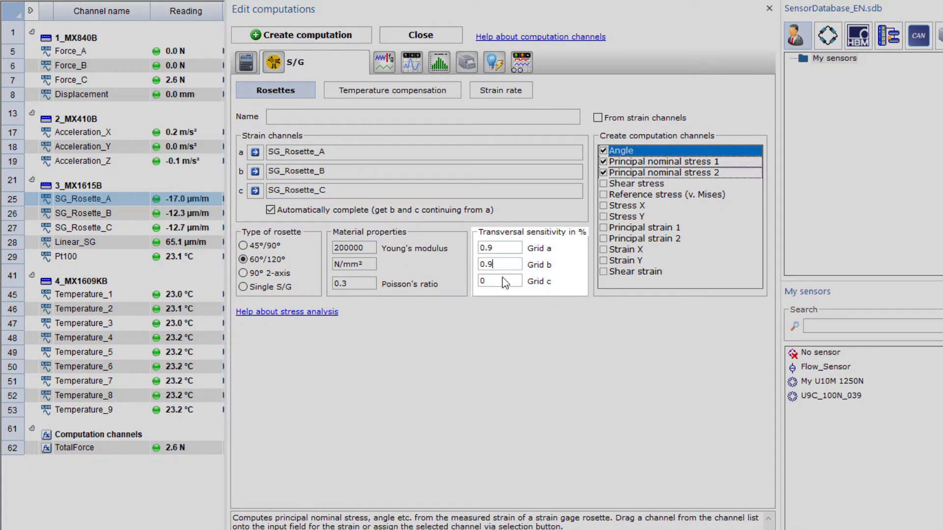
pyautogui.click(503, 278)
pyautogui.write('.9')
pyautogui.click(353, 248)
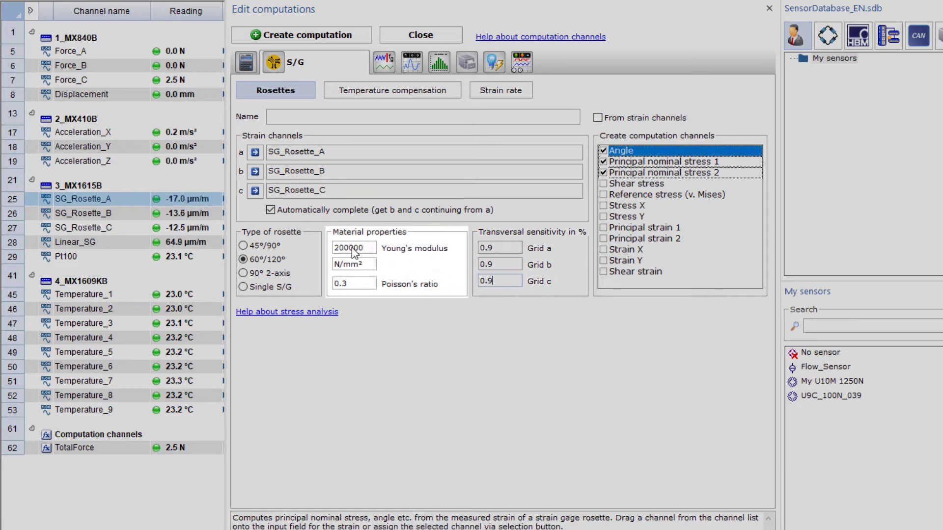
pyautogui.press('BackSpace')
pyautogui.write('4')
pyautogui.click(311, 118)
pyautogui.write('SG_')
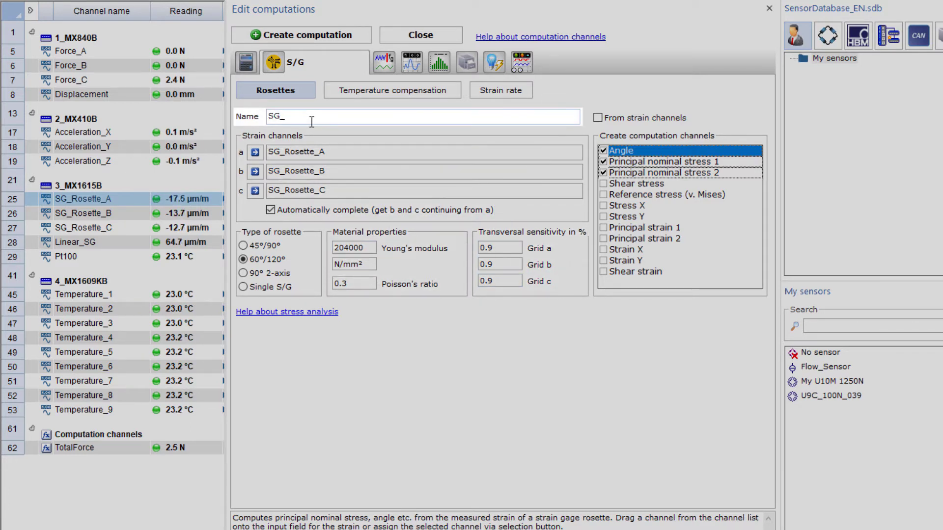
pyautogui.write('Rosette')
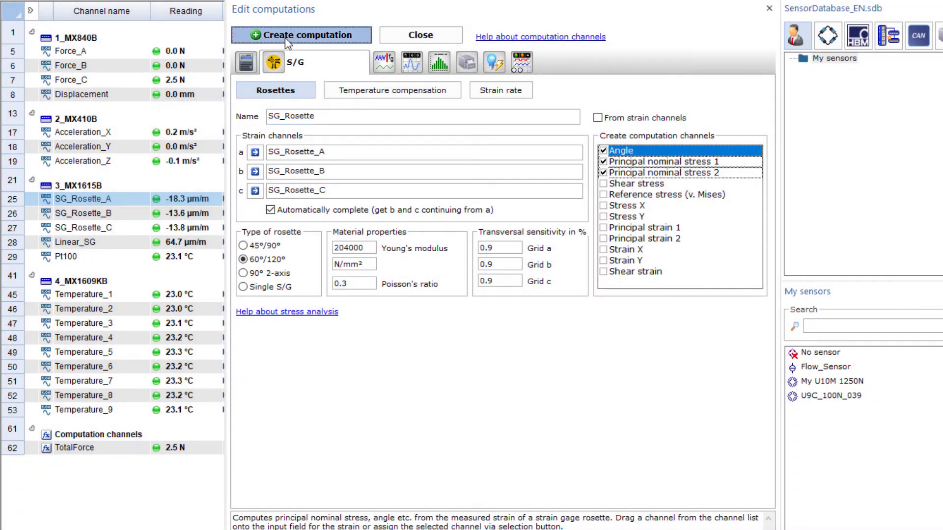
pyautogui.click(285, 37)
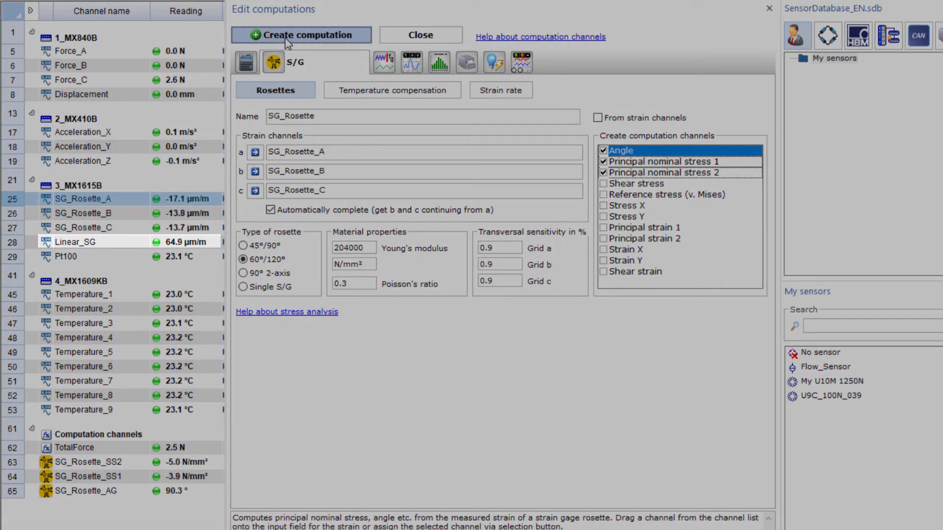
# Step: Enable temperature response polynomial compensation for Linear_SG using Pt100 as the temperature source
pyautogui.click(769, 10)
pyautogui.rightClick(442, 244)
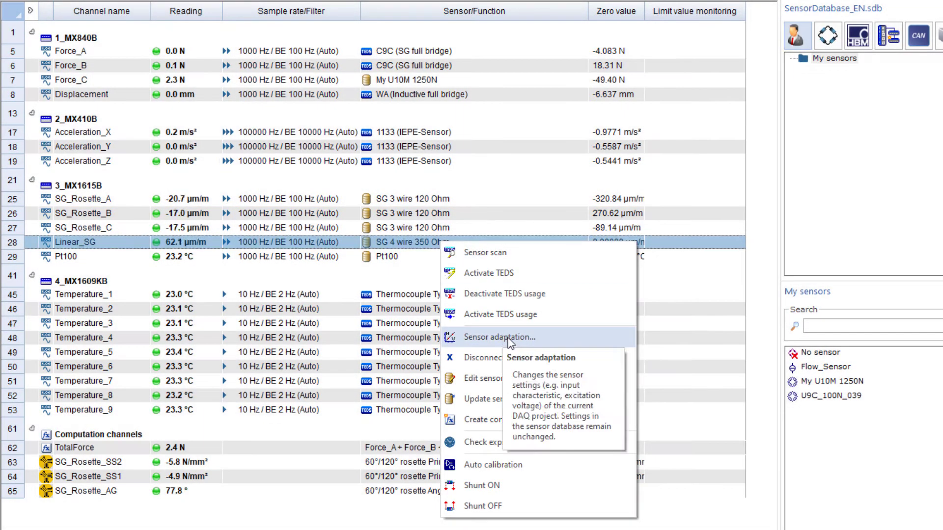
pyautogui.click(513, 339)
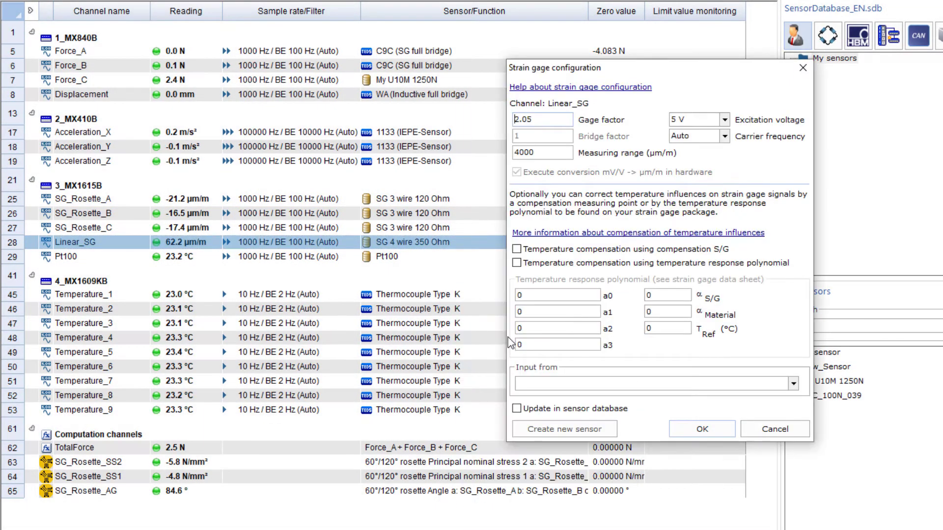
pyautogui.click(517, 263)
pyautogui.click(793, 384)
pyautogui.scroll(-3, 638, 442)
pyautogui.click(638, 474)
# Step: Enter polynomial coefficients -2, 2.37, -6.45E-02, 2.56E-04 and α S/G 10.8, then apply
pyautogui.doubleClick(550, 294)
pyautogui.write('-2')
pyautogui.press('BackSpace')
pyautogui.write('2.37')
pyautogui.click(547, 327)
pyautogui.write('-6.45E-02')
pyautogui.write('2.56E-04')
pyautogui.click(649, 295)
pyautogui.press('BackSpace')
pyautogui.write('10.8')
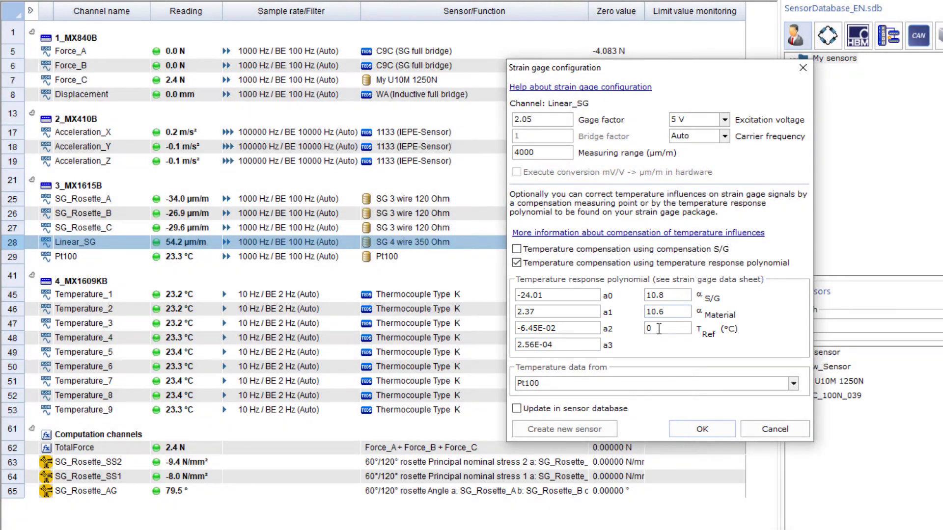
pyautogui.click(701, 429)
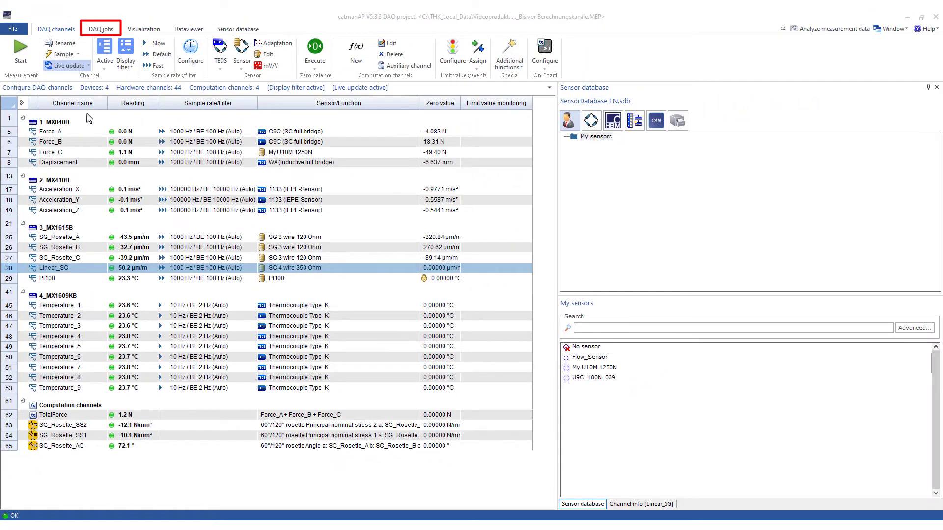
# Step: Make Job1 start recording on a trigger from the TotalForce channel
pyautogui.click(110, 30)
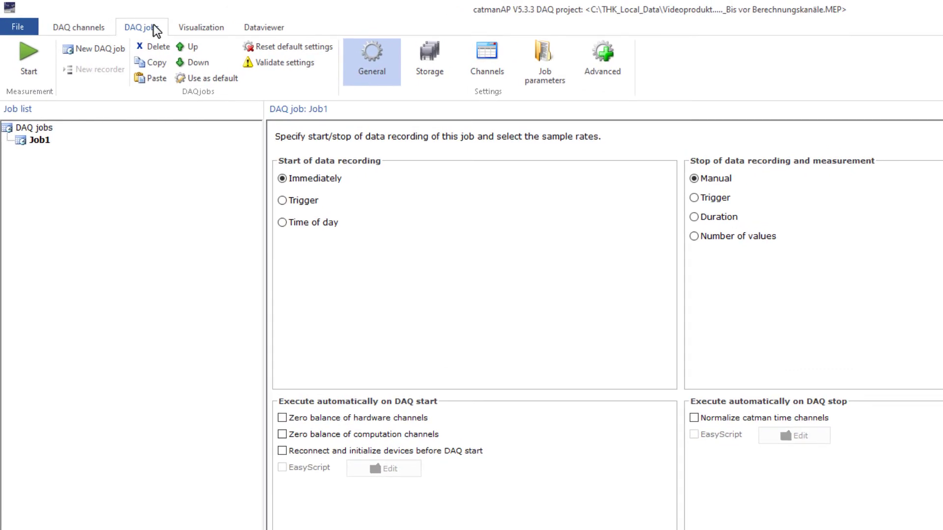
pyautogui.click(283, 201)
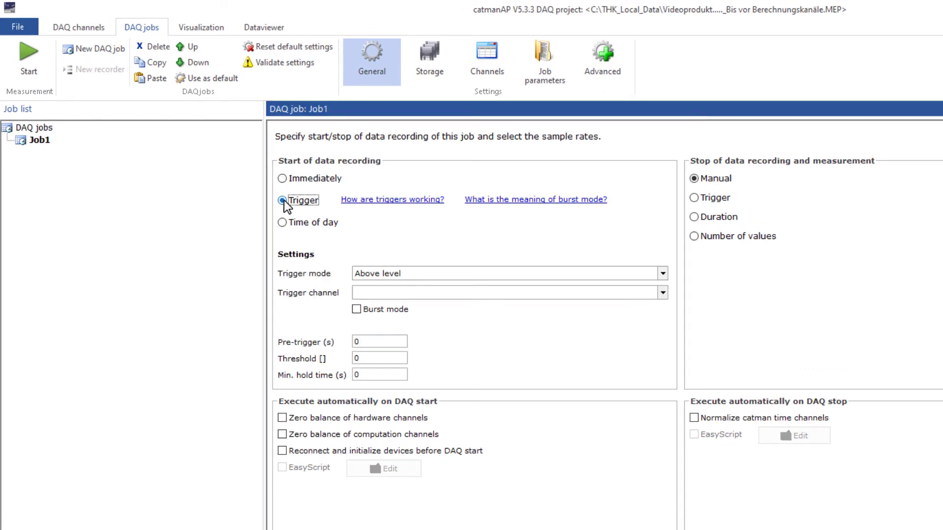
pyautogui.click(663, 293)
pyautogui.scroll(-6, 624, 337)
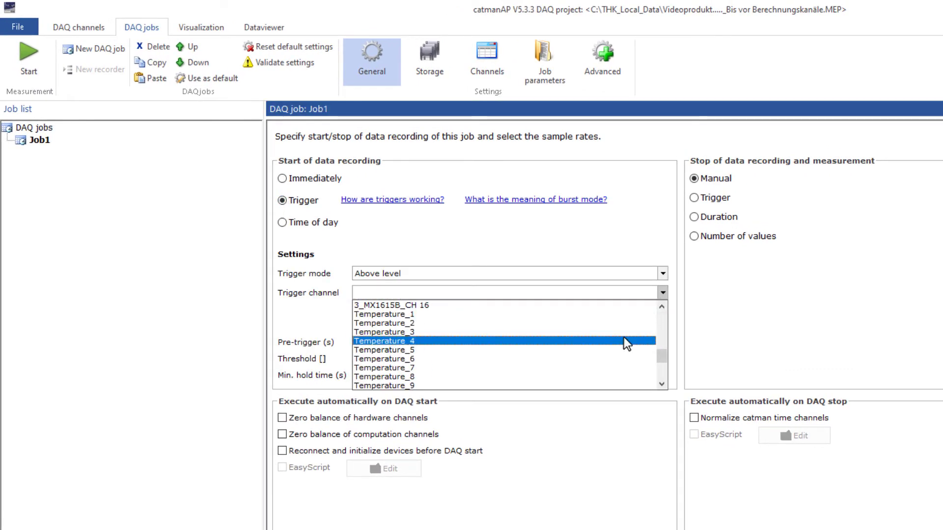
pyautogui.scroll(-4, 624, 338)
pyautogui.press('Down')
pyautogui.press('Down')
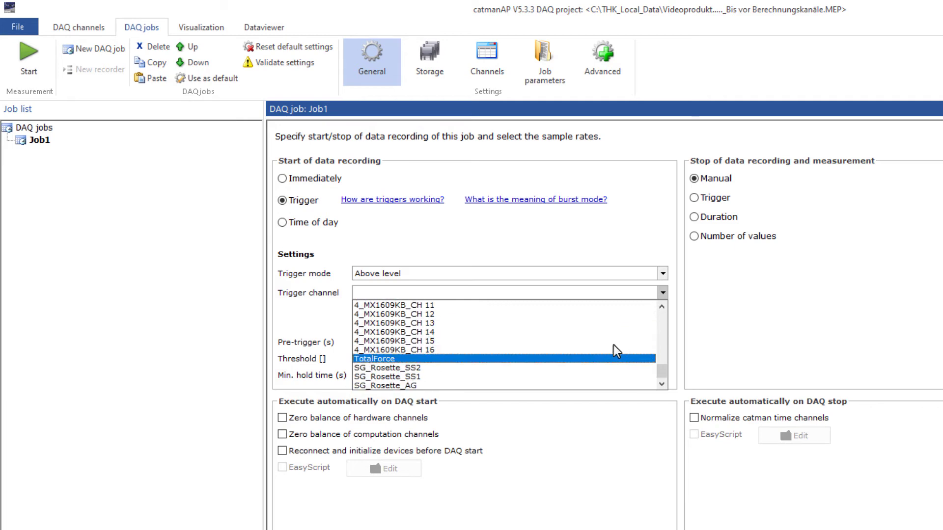
pyautogui.click(592, 360)
# Step: Set trigger threshold 200 N, pre-trigger 1 s, and stop recording after a 4 s duration
pyautogui.doubleClick(362, 359)
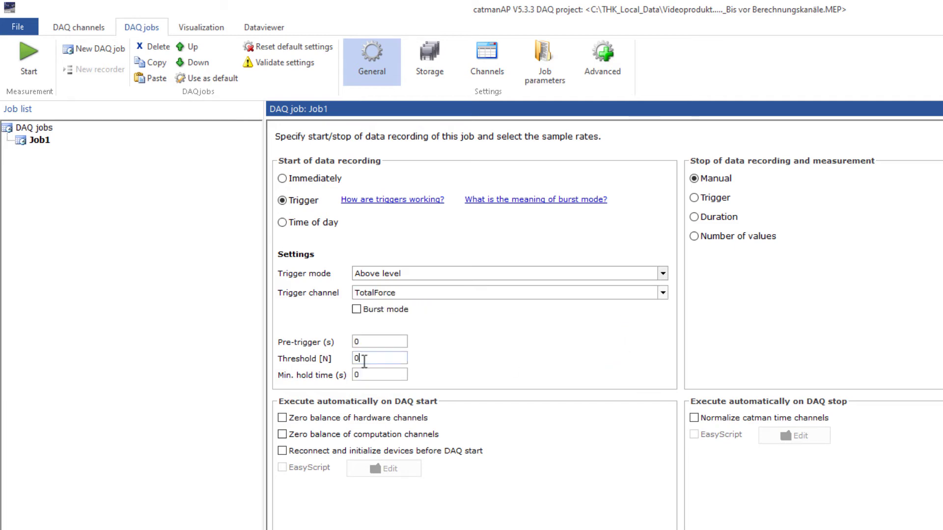
pyautogui.write('200')
pyautogui.doubleClick(365, 342)
pyautogui.write('1')
pyautogui.click(714, 217)
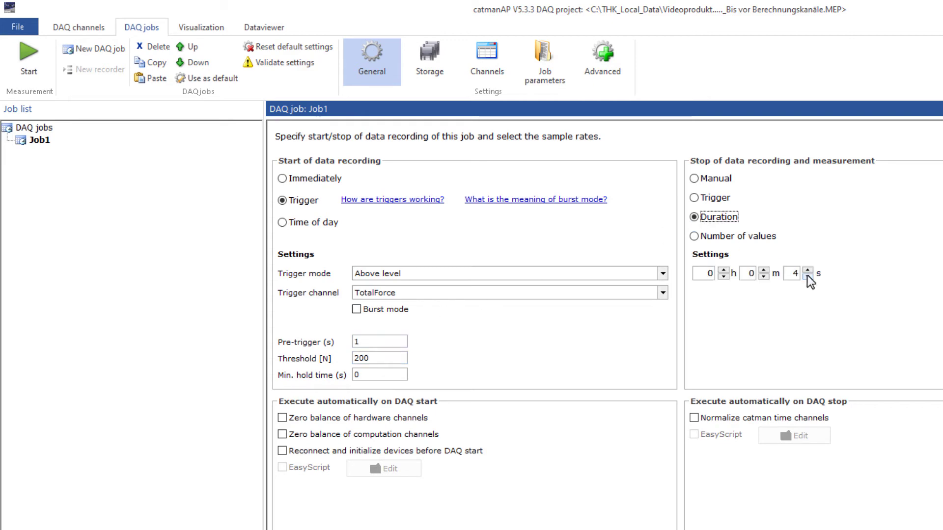
# Step: Set Job1 to repeat with unlimited repetitions
pyautogui.click(546, 63)
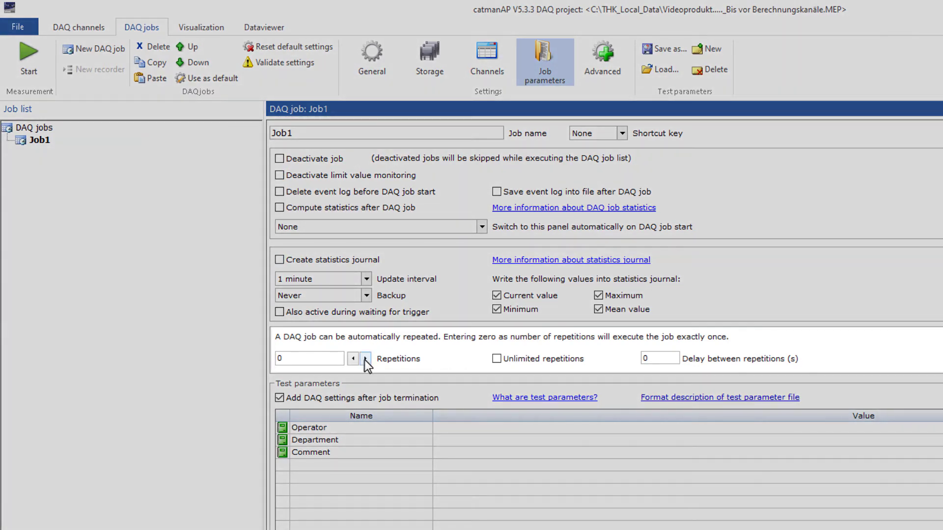
pyautogui.click(365, 359)
pyautogui.click(365, 359)
pyautogui.click(365, 359)
pyautogui.click(365, 358)
pyautogui.click(499, 357)
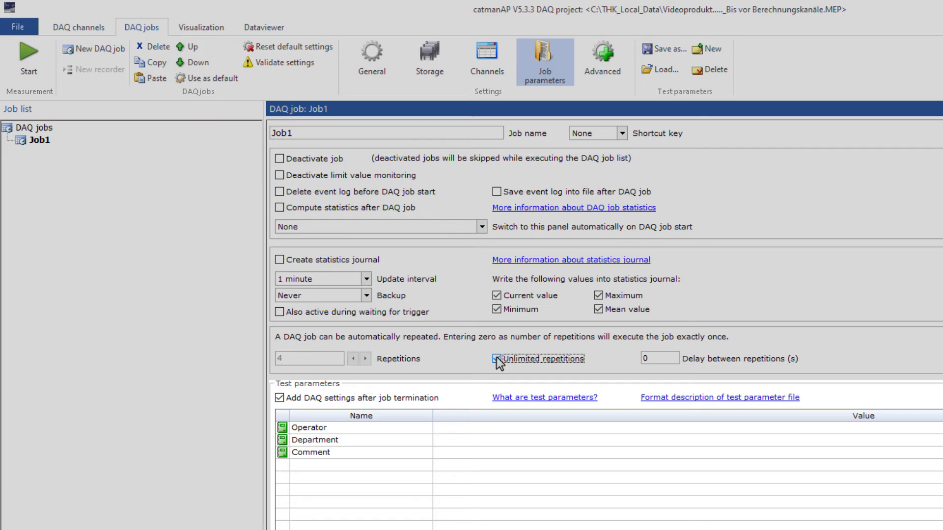
# Step: Rename the test parameters to Series and Serial-Number and add a Comment parameter
pyautogui.doubleClick(362, 440)
pyautogui.write('Series')
pyautogui.doubleClick(359, 452)
pyautogui.write('Serial-Number')
pyautogui.click(347, 466)
pyautogui.write('Comment')
# Step: Fill in the operator's name and Series value B24
pyautogui.click(441, 428)
pyautogui.write('Jane Doe')
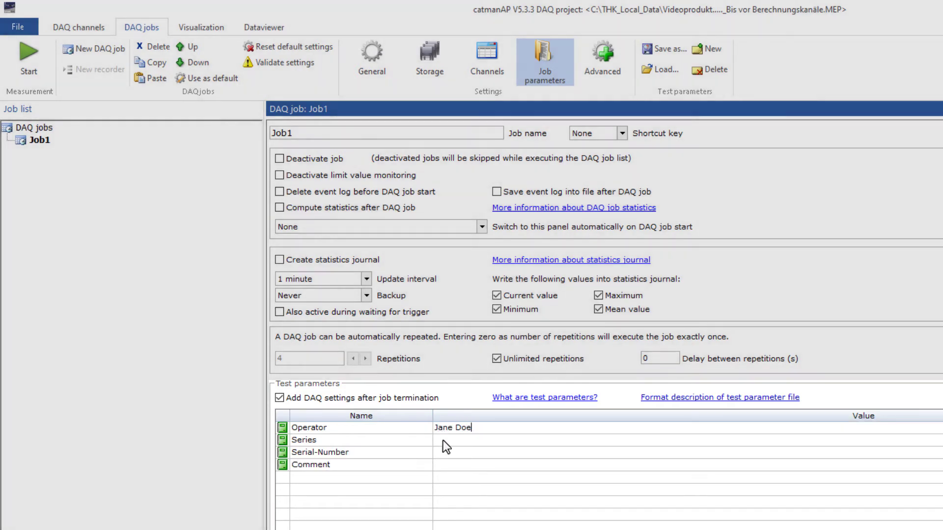
pyautogui.click(443, 440)
pyautogui.write('B24')
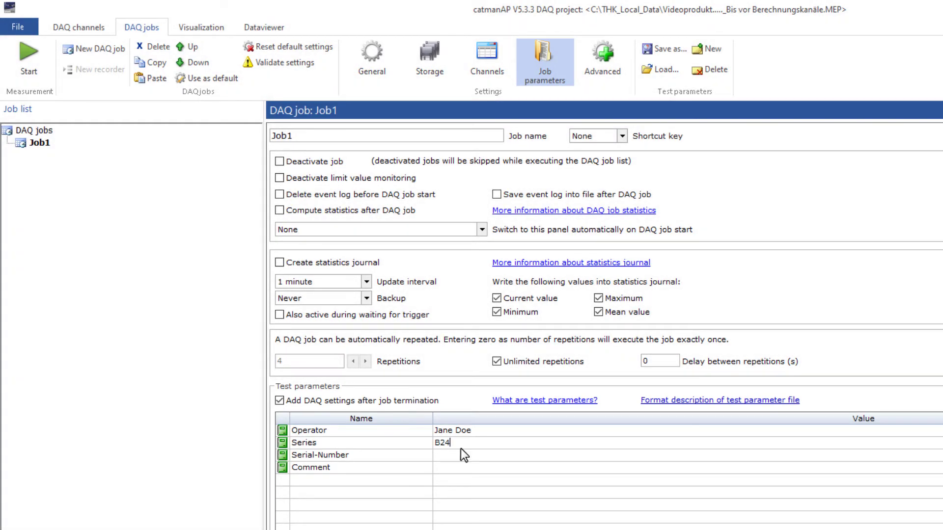
# Step: Save data automatically on DAQ termination and allow editing test parameters afterwards
pyautogui.click(421, 66)
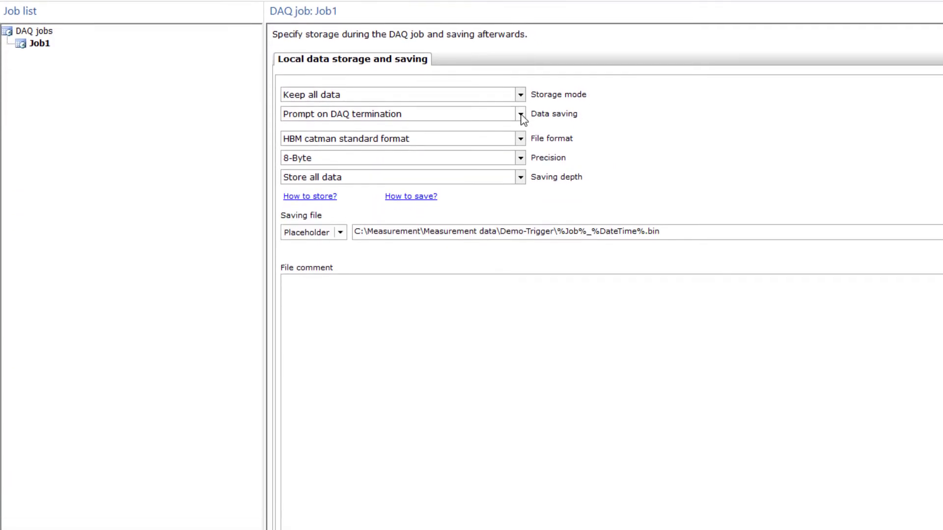
pyautogui.click(520, 191)
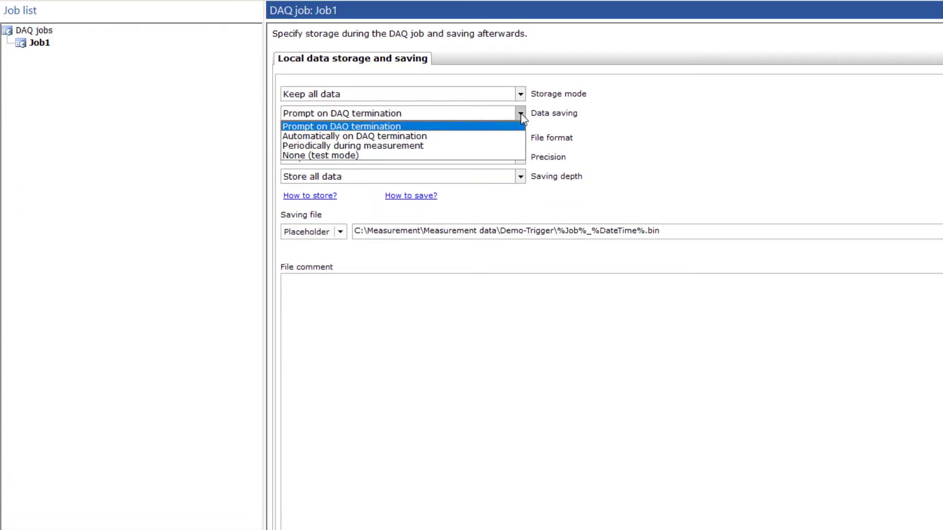
pyautogui.click(510, 138)
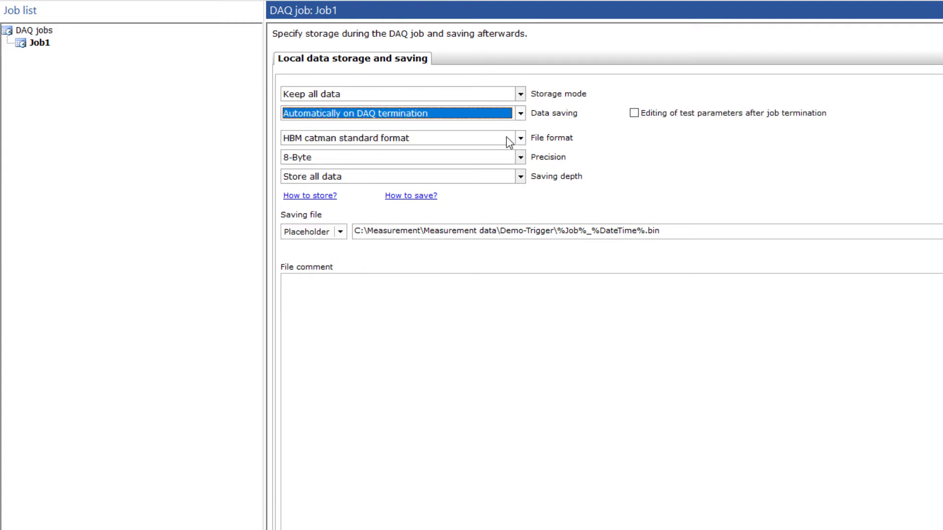
pyautogui.click(635, 114)
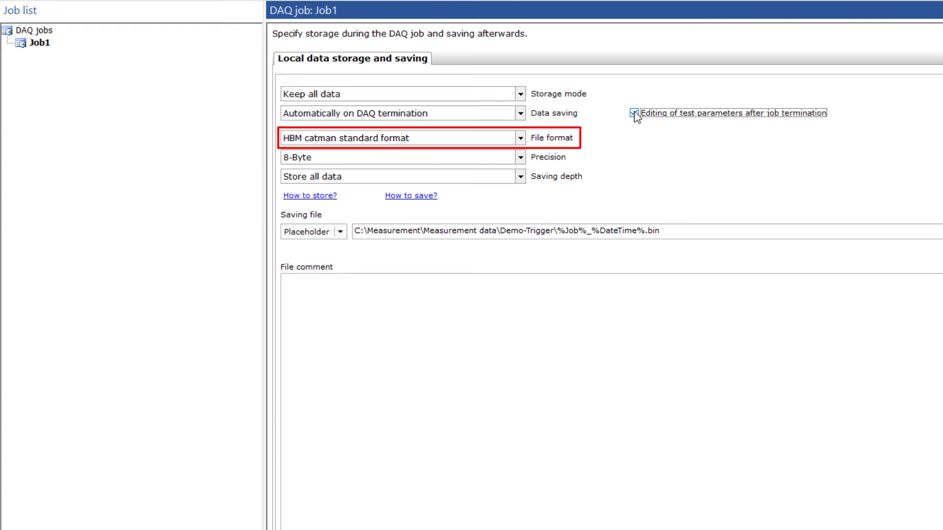
# Step: Set the file path to Demo-Trigger\%Series%\TriggerTest-%00%.bin and reset the test counter
pyautogui.click(645, 230)
pyautogui.press('BackSpace')
pyautogui.press('BackSpace')
pyautogui.press('BackSpace')
pyautogui.press('BackSpace')
pyautogui.press('BackSpace')
pyautogui.press('BackSpace')
pyautogui.press('BackSpace')
pyautogui.press('BackSpace')
pyautogui.press('BackSpace')
pyautogui.press('BackSpace')
pyautogui.press('BackSpace')
pyautogui.press('BackSpace')
pyautogui.press('BackSpace')
pyautogui.press('BackSpace')
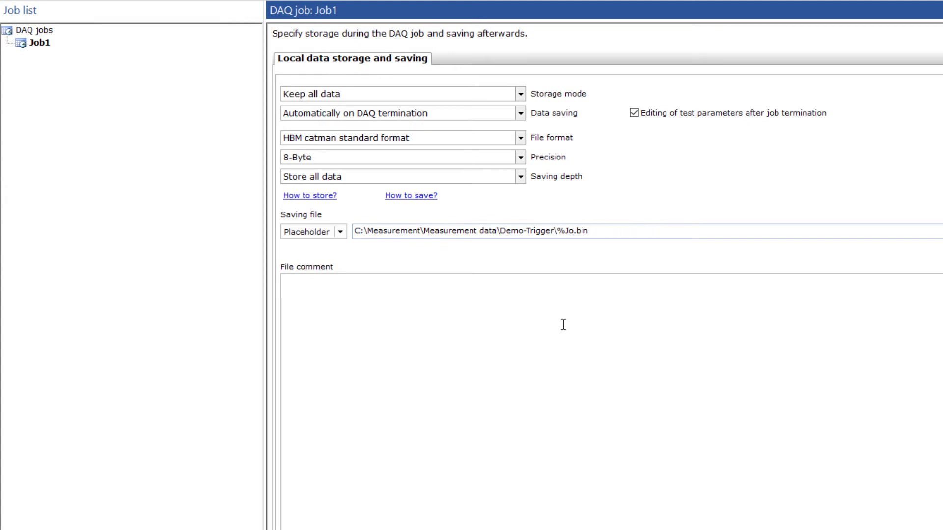
pyautogui.press('BackSpace')
pyautogui.press('BackSpace')
pyautogui.click(339, 232)
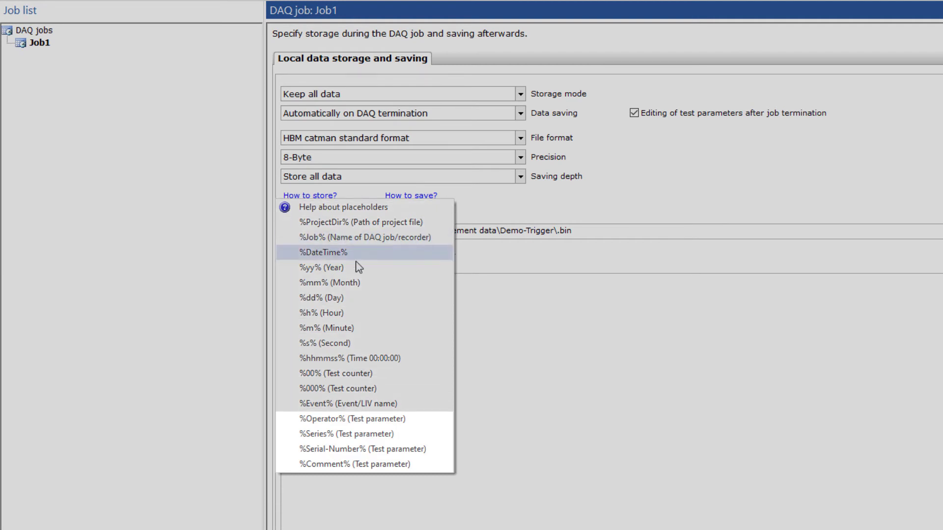
pyautogui.click(387, 435)
pyautogui.write('\\')
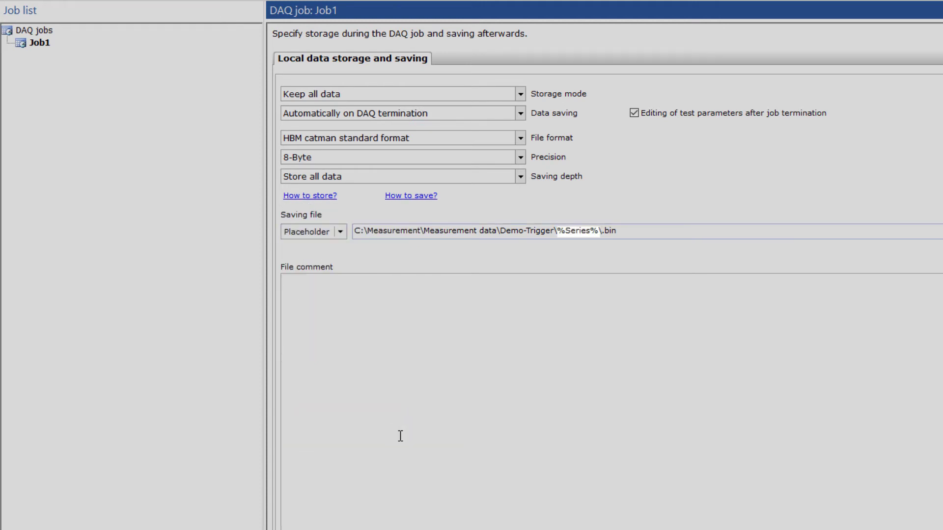
pyautogui.write('TriggerTest-')
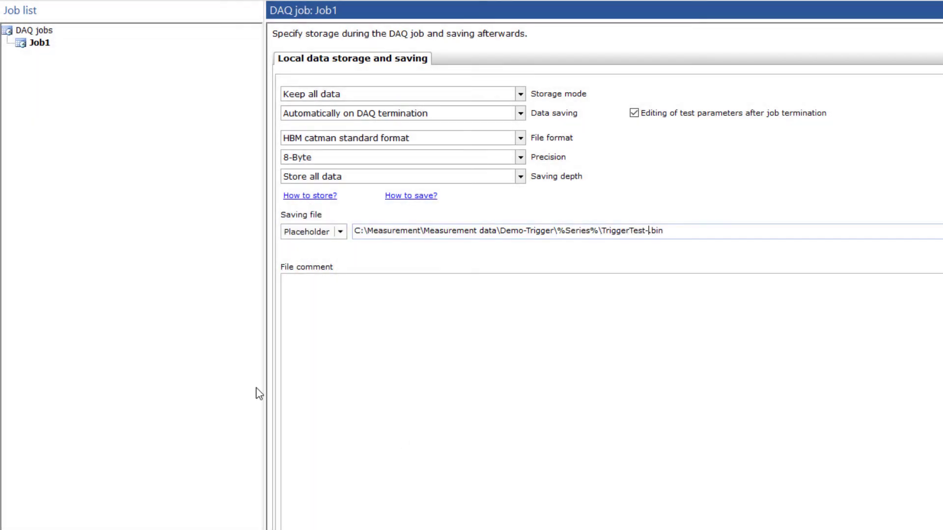
pyautogui.click(340, 232)
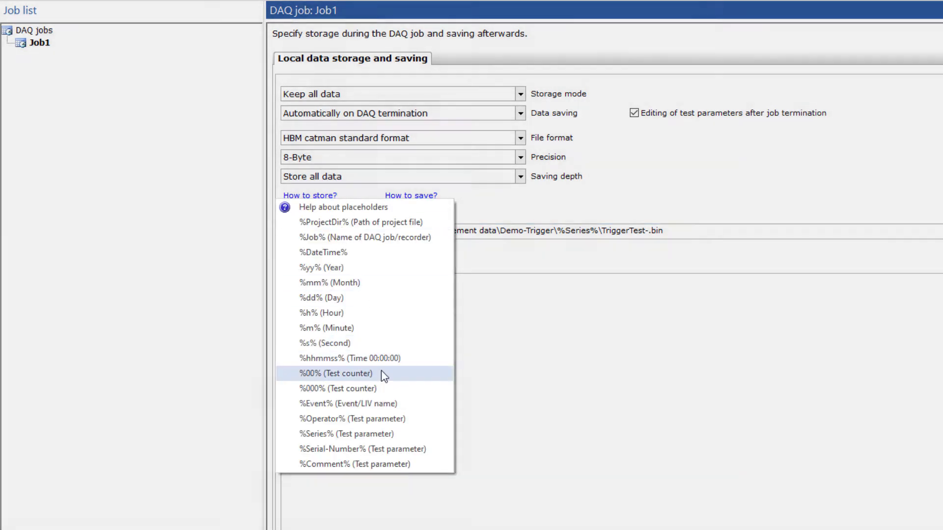
pyautogui.click(381, 372)
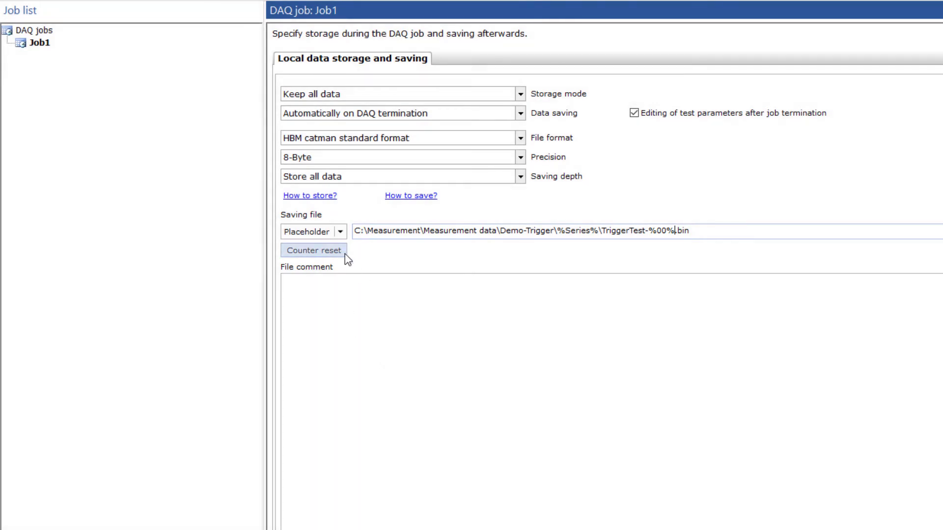
pyautogui.click(340, 249)
pyautogui.click(751, 140)
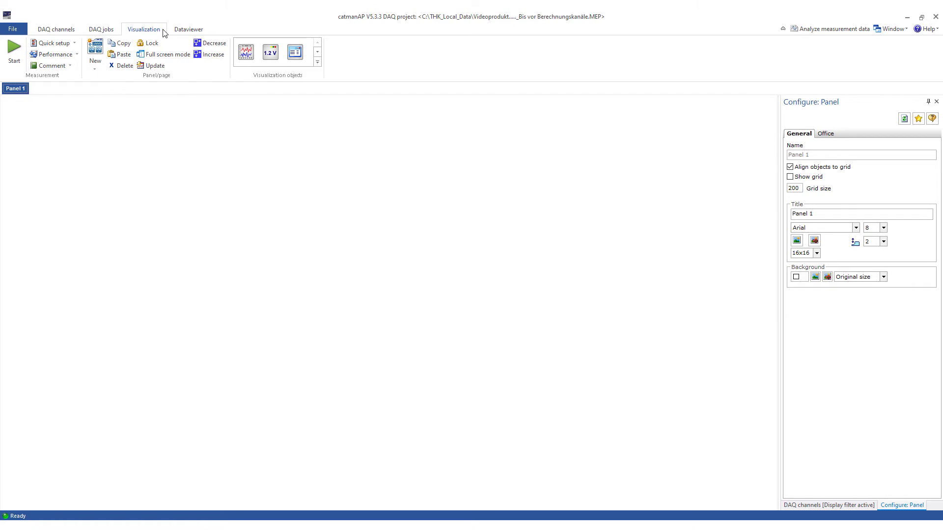
# Step: Start the measurement and pick Simple table as the default visualization
pyautogui.click(13, 47)
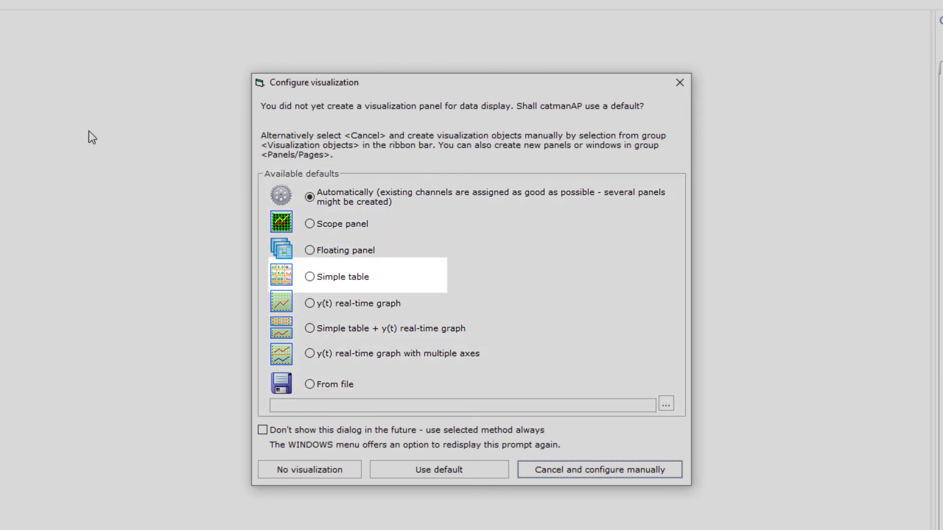
pyautogui.click(310, 277)
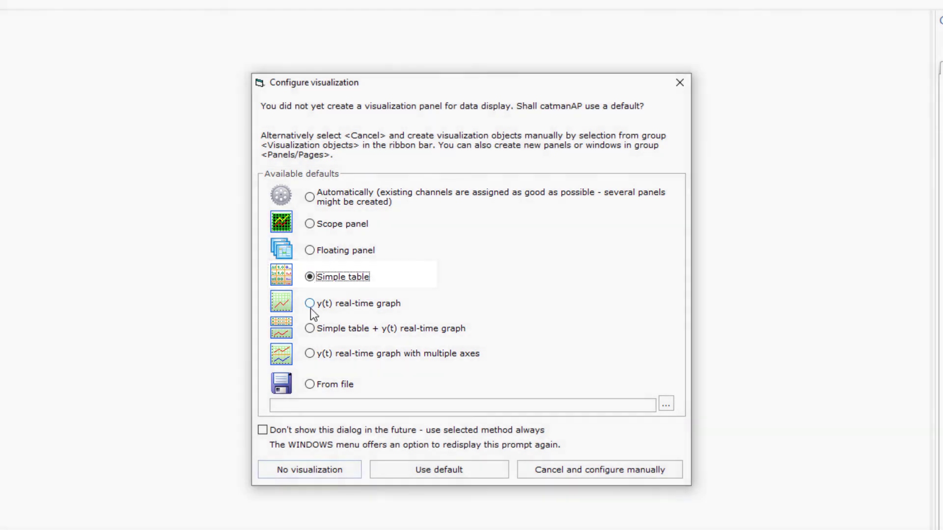
# Step: Create the default simple table, enlarge it to fit all channels, and format values as 0.00
pyautogui.click(423, 470)
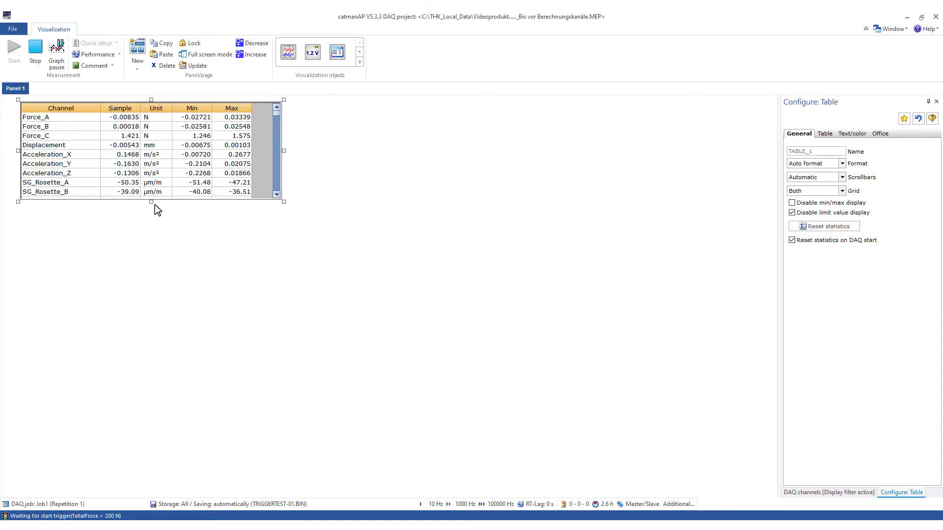
pyautogui.moveTo(145, 260); pyautogui.dragTo(120, 357)
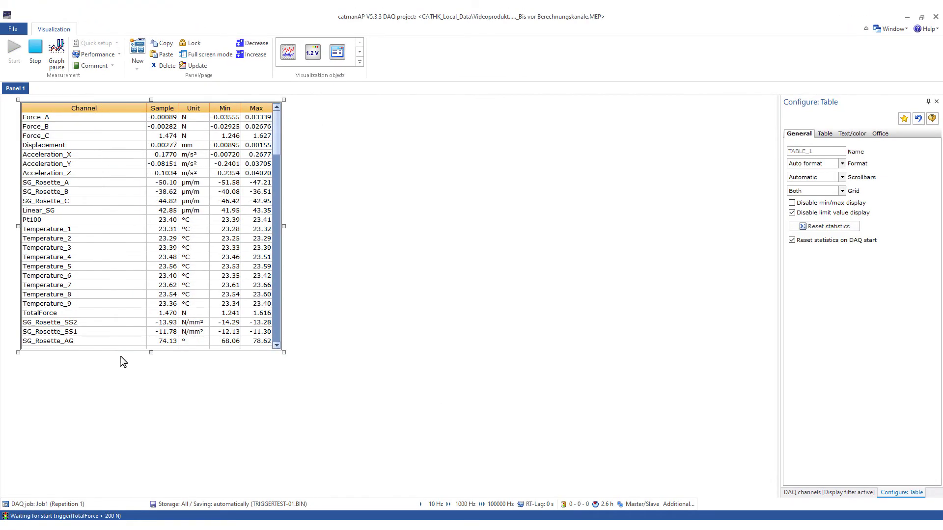
pyautogui.click(134, 120)
pyautogui.keyDown('shift'); pyautogui.click(125, 340); pyautogui.keyUp('shift')
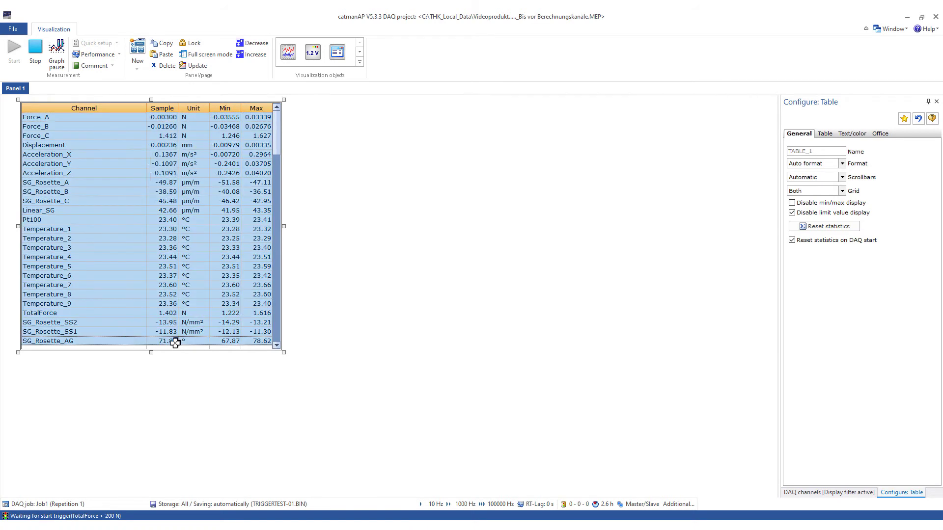
pyautogui.click(842, 164)
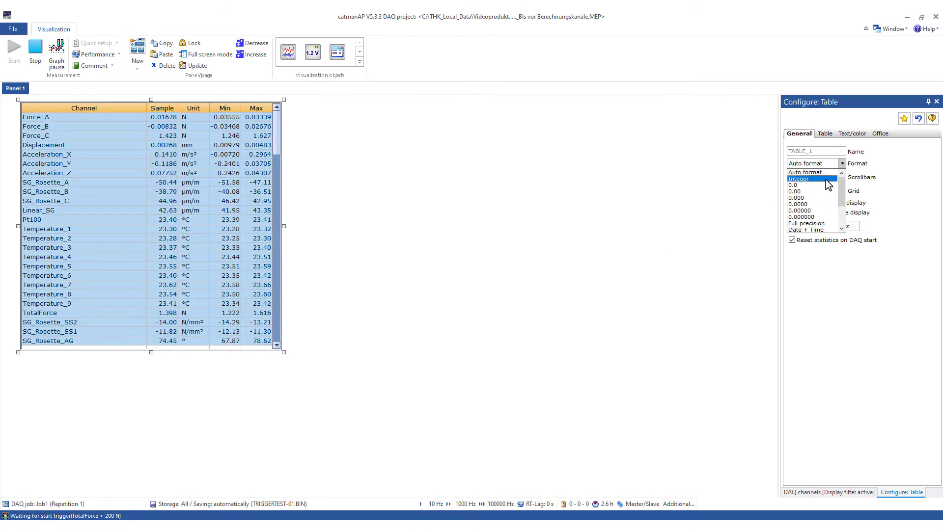
pyautogui.click(823, 196)
# Step: Narrow the Channel column and shrink the table width to fit its columns
pyautogui.moveTo(146, 109); pyautogui.dragTo(110, 108)
pyautogui.moveTo(282, 227); pyautogui.dragTo(252, 222)
pyautogui.moveTo(129, 108); pyautogui.dragTo(100, 110)
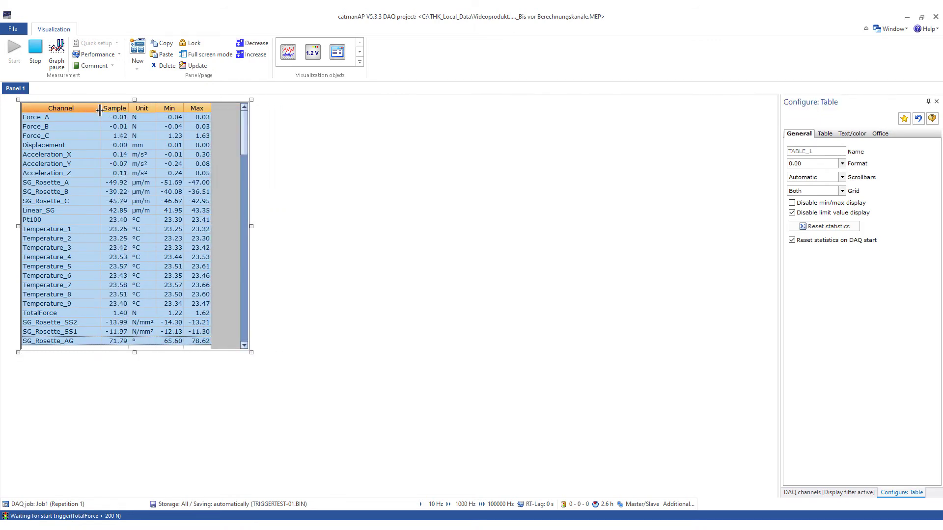
pyautogui.moveTo(251, 227); pyautogui.dragTo(241, 231)
# Step: Place an enlarged TotalForce digital indicator below the table
pyautogui.click(801, 493)
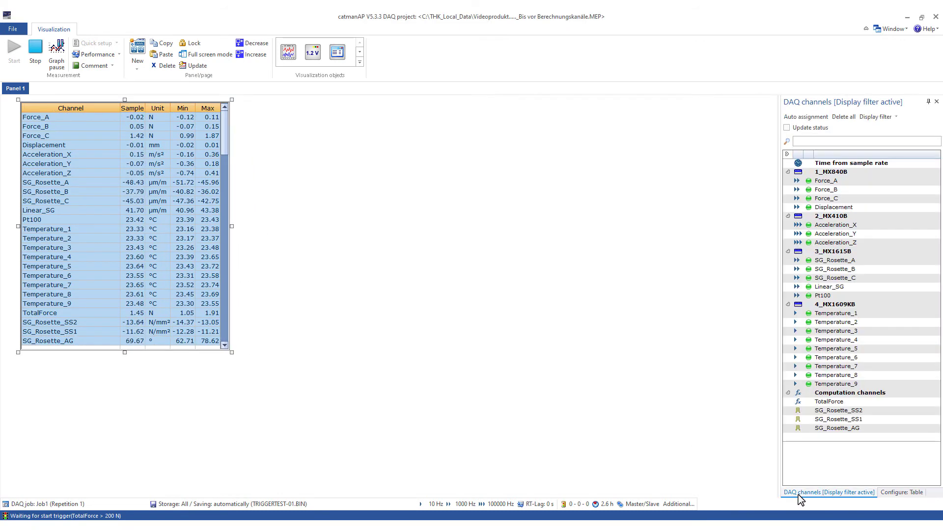
pyautogui.moveTo(829, 402); pyautogui.dragTo(256, 403)
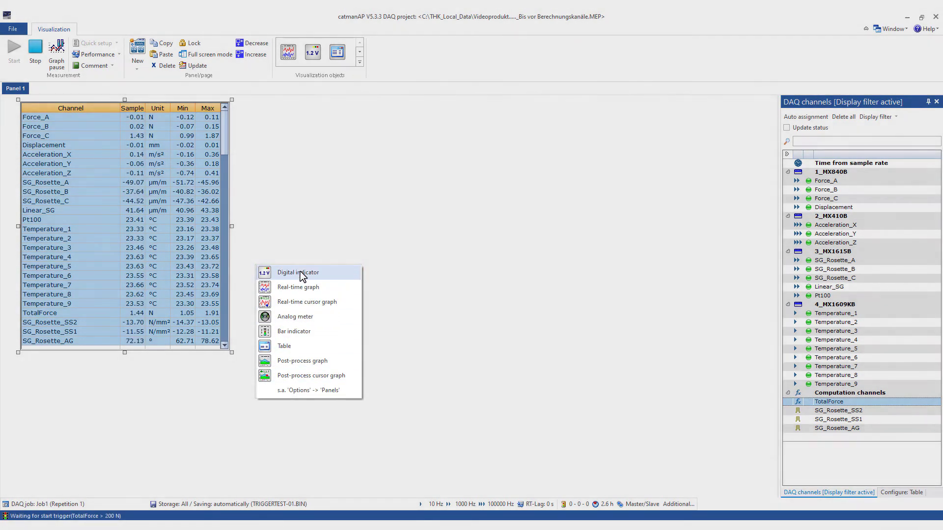
pyautogui.click(302, 273)
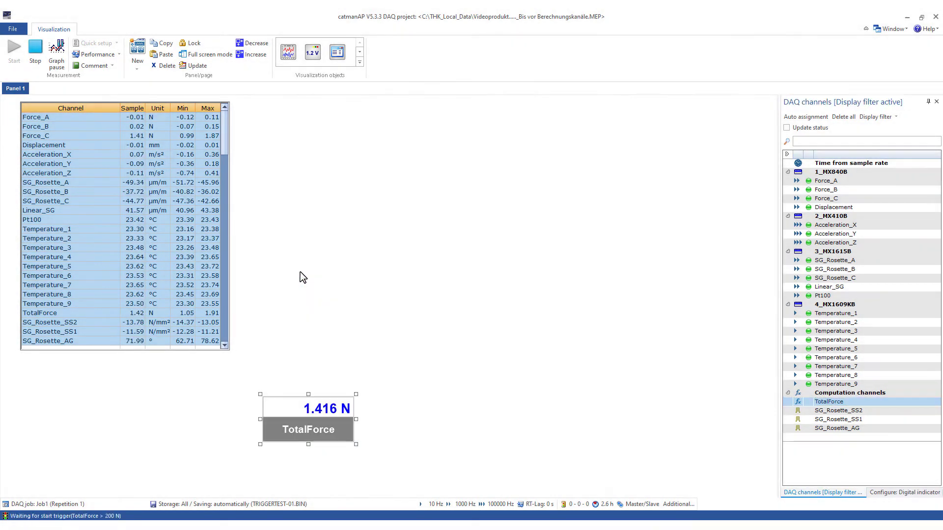
pyautogui.moveTo(262, 406); pyautogui.dragTo(47, 382)
pyautogui.moveTo(113, 419); pyautogui.dragTo(225, 458)
# Step: Give the indicator title size 22, value size 36 and 0.0 number format
pyautogui.click(884, 492)
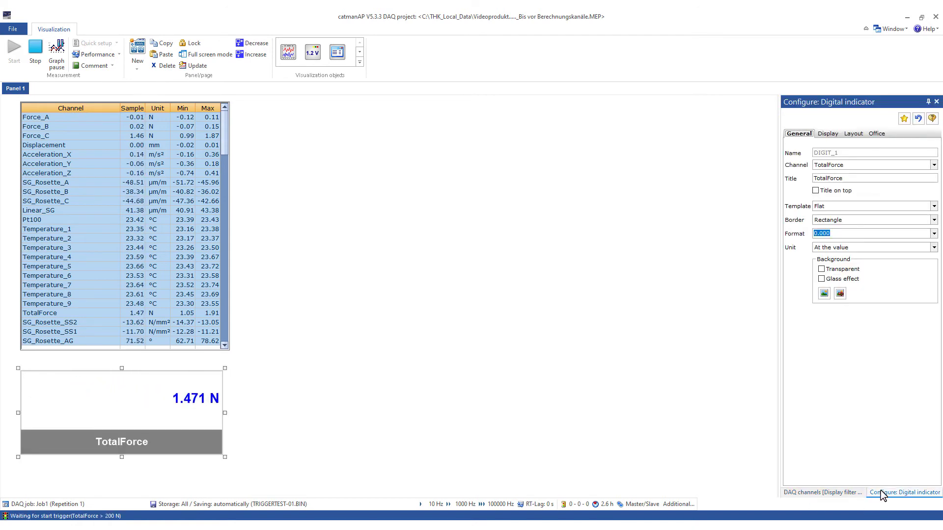
pyautogui.click(853, 134)
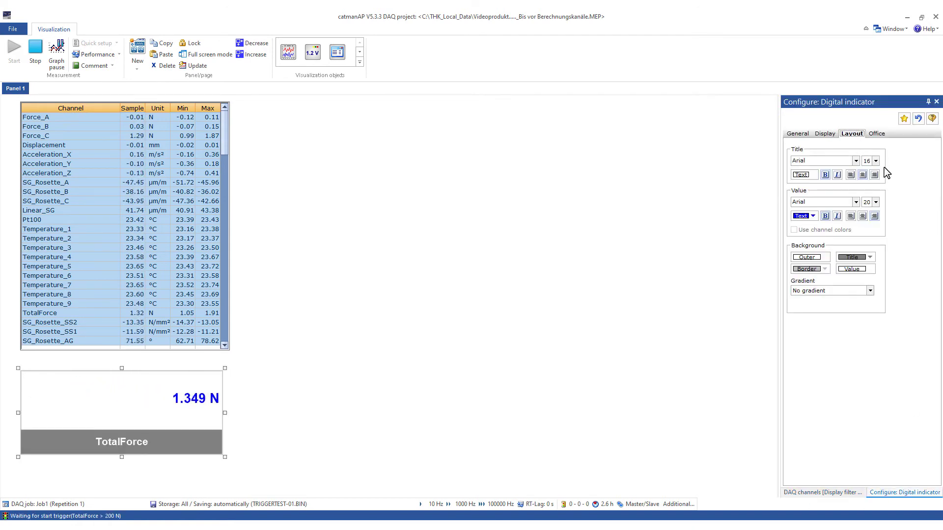
pyautogui.click(866, 194)
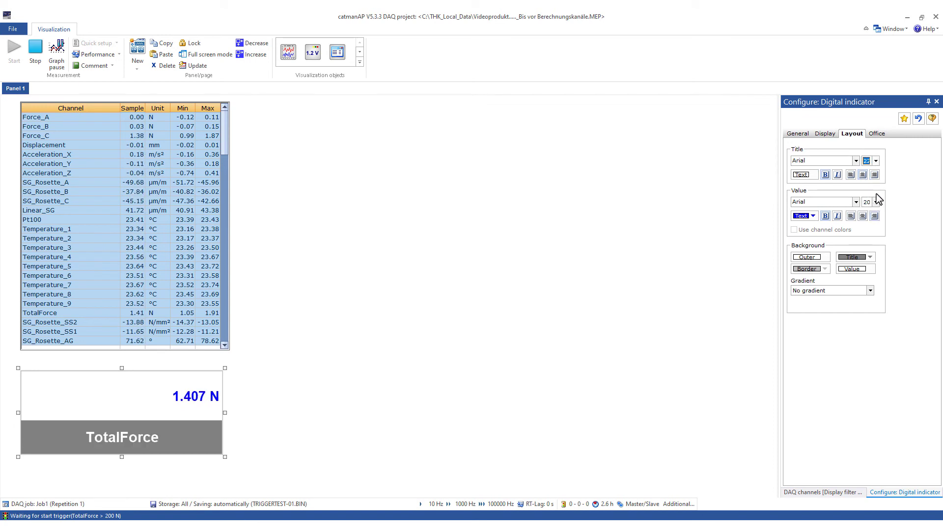
pyautogui.click(875, 202)
pyautogui.click(868, 257)
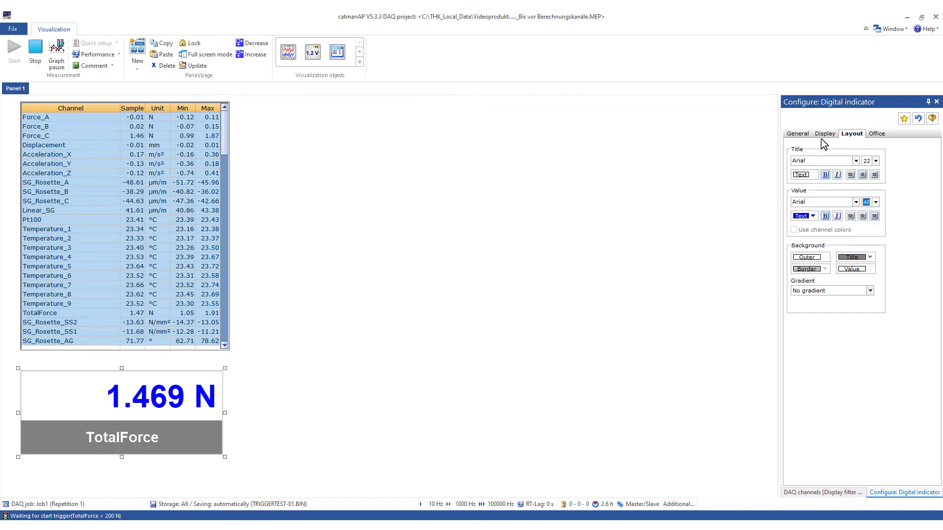
pyautogui.click(799, 133)
pyautogui.click(933, 233)
pyautogui.click(922, 249)
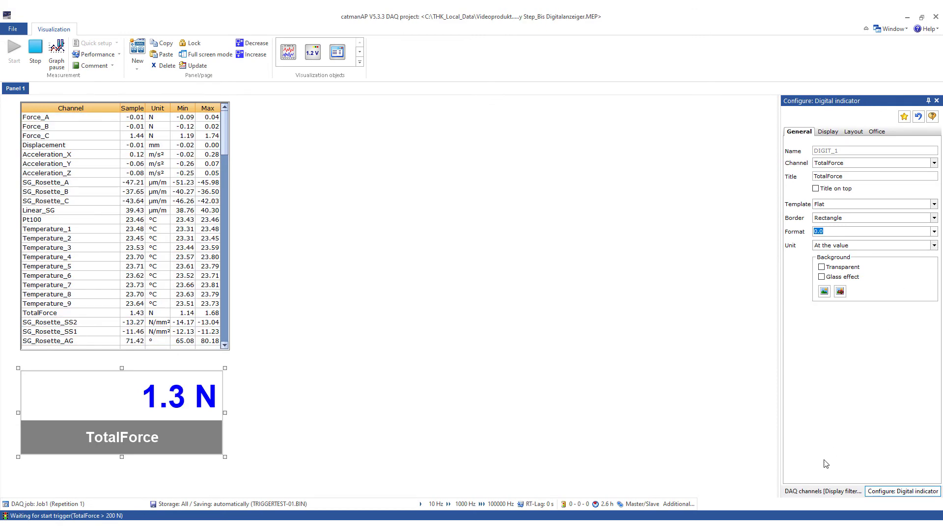
pyautogui.click(819, 493)
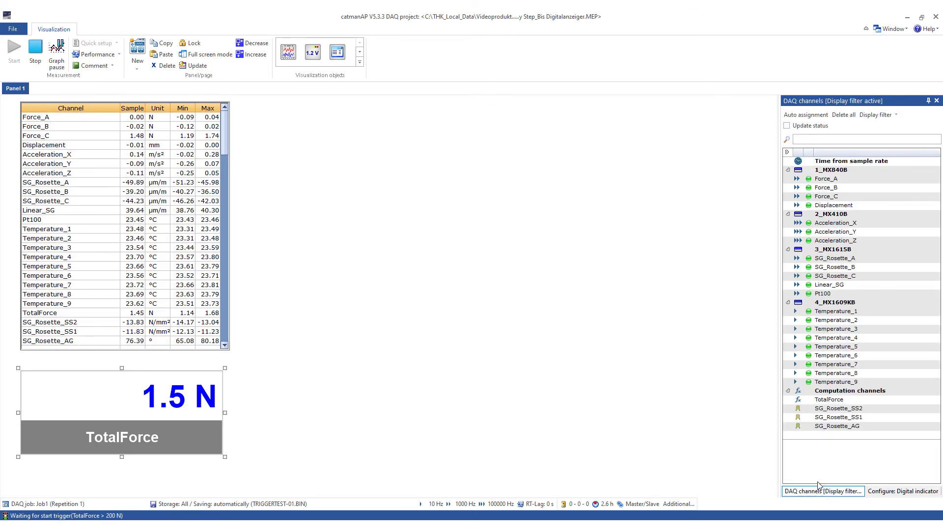
# Step: Add a TotalForce real-time graph beside the table and widen it to the right
pyautogui.moveTo(829, 403); pyautogui.dragTo(454, 171)
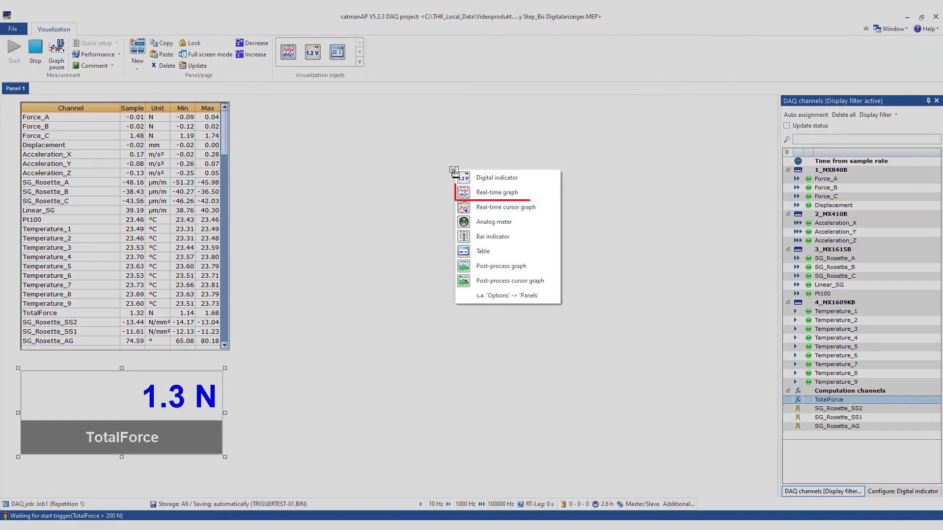
pyautogui.click(497, 193)
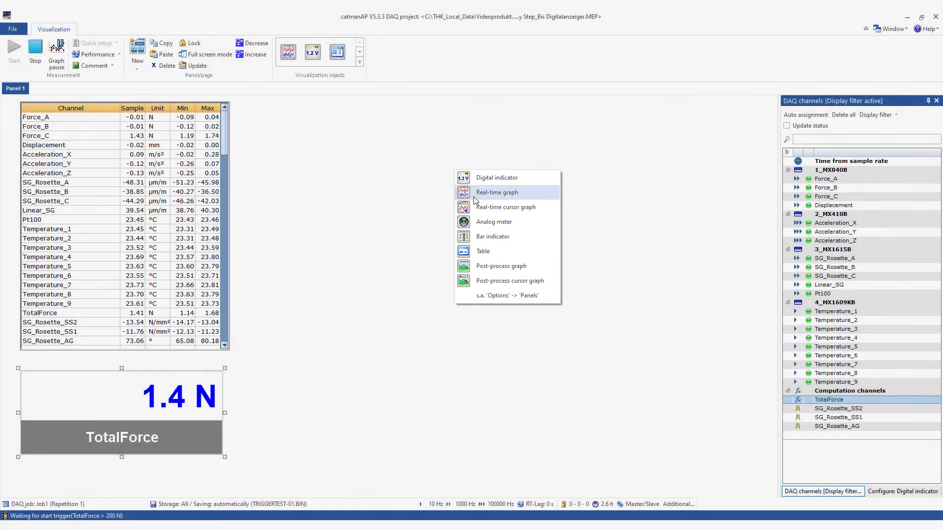
pyautogui.moveTo(500, 202); pyautogui.dragTo(297, 136)
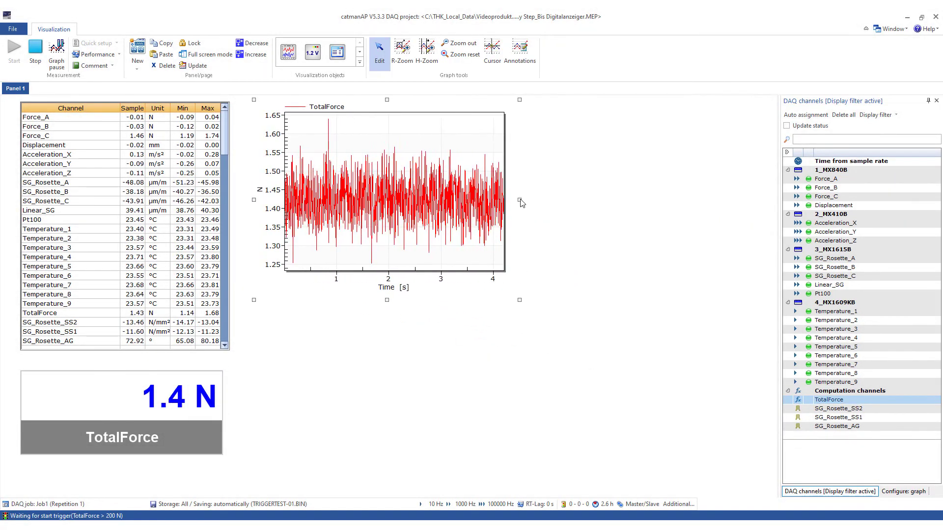
pyautogui.moveTo(565, 191); pyautogui.dragTo(755, 190)
# Step: Add a TotalForce post-process graph below it, redrawn every second
pyautogui.moveTo(829, 400); pyautogui.dragTo(537, 351)
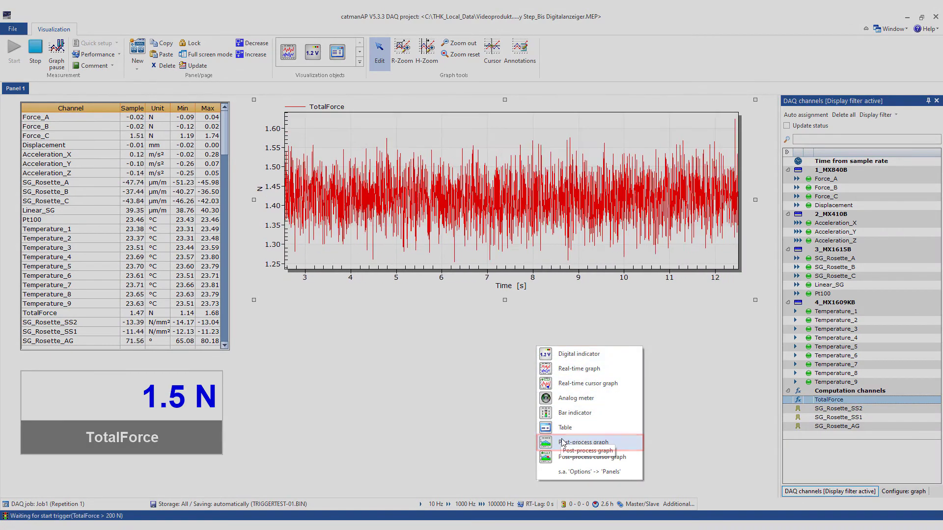
pyautogui.click(563, 444)
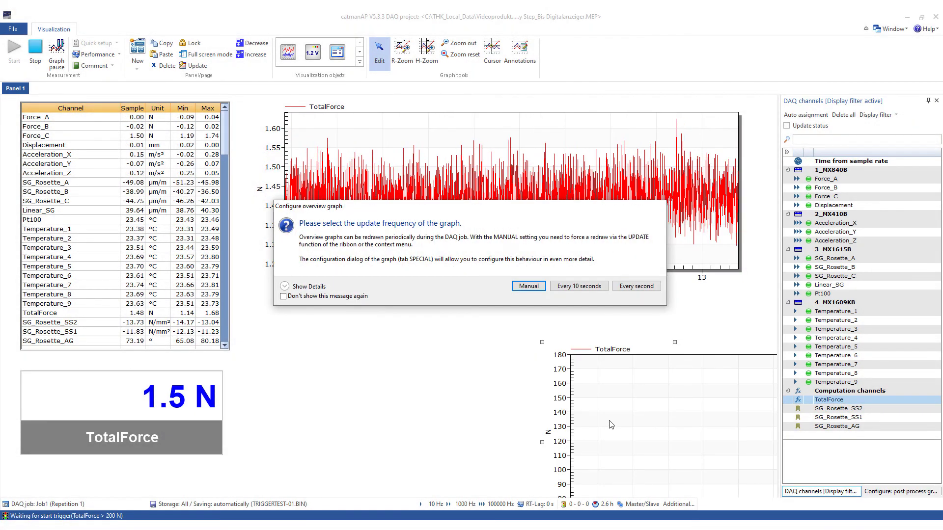
pyautogui.click(634, 287)
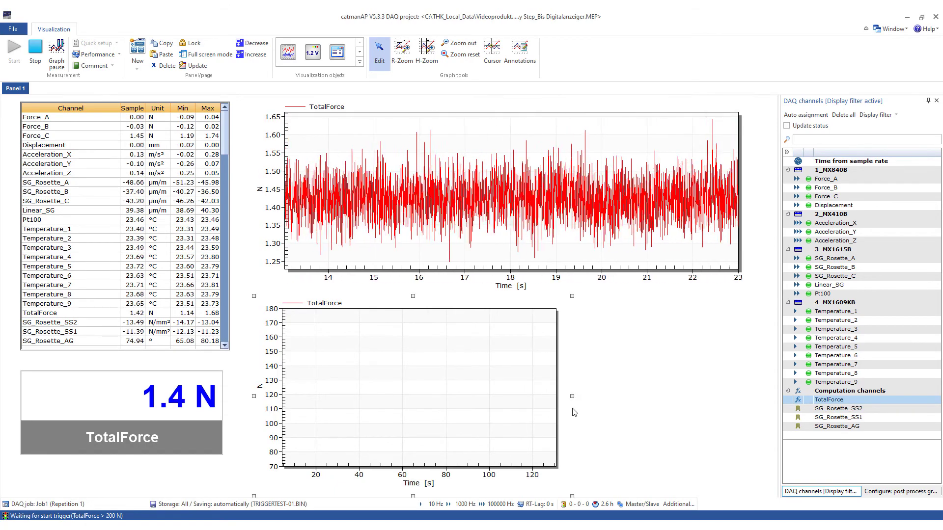
# Step: Add a second TotalForce post-process graph bottom right, redrawn every second, and widen the left graph
pyautogui.moveTo(829, 399); pyautogui.dragTo(693, 347)
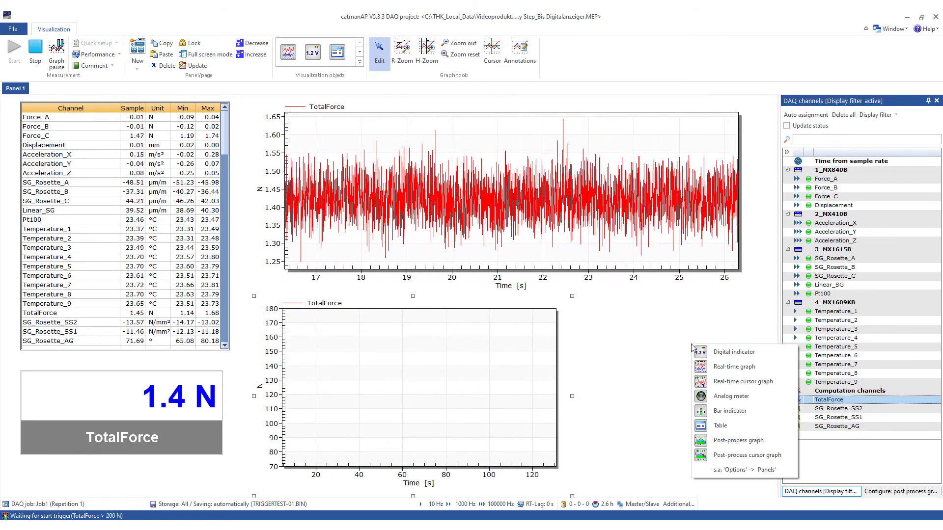
pyautogui.click(726, 441)
pyautogui.click(637, 287)
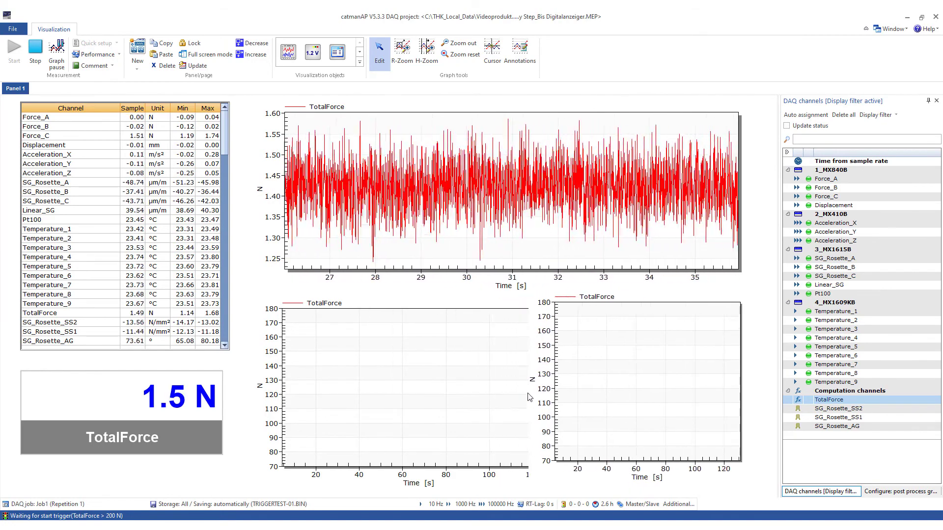
pyautogui.moveTo(492, 391); pyautogui.dragTo(565, 391)
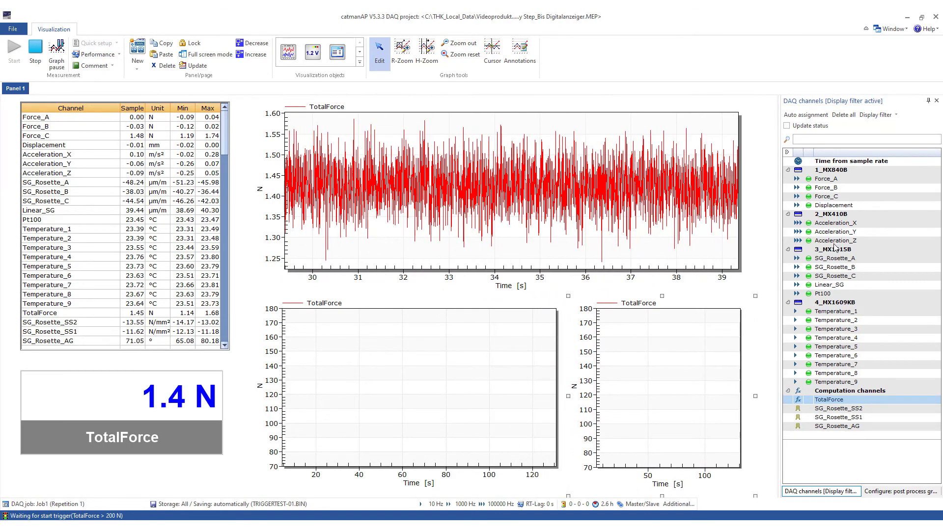
# Step: Use Displacement as the x-axis channel of the bottom-right graph
pyautogui.click(851, 207)
pyautogui.moveTo(851, 207); pyautogui.dragTo(678, 475)
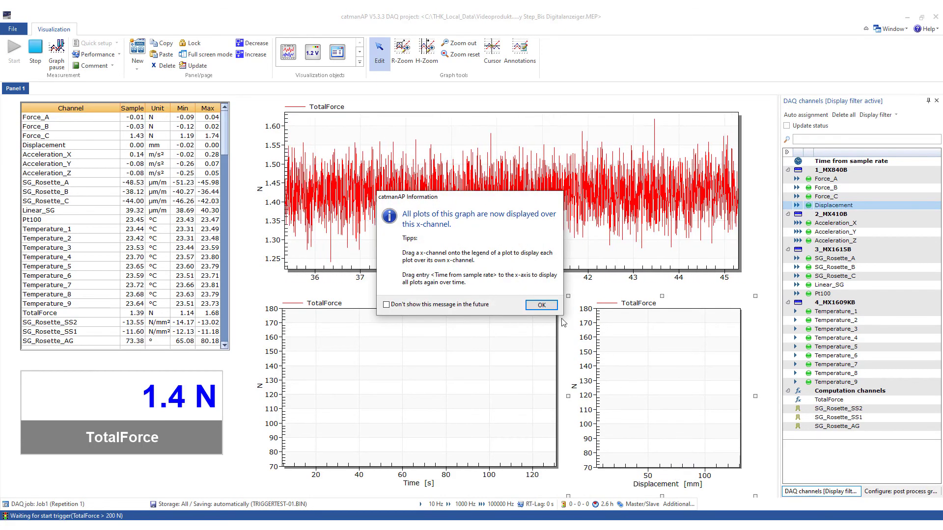
pyautogui.click(542, 306)
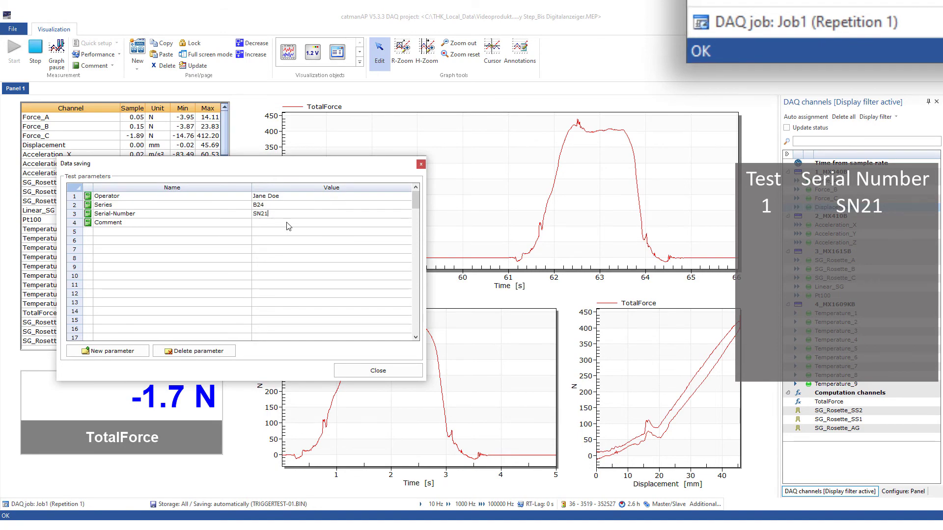
# Step: Save test 1's parameters with serial number SN21 and close the Data saving dialog
pyautogui.click(367, 370)
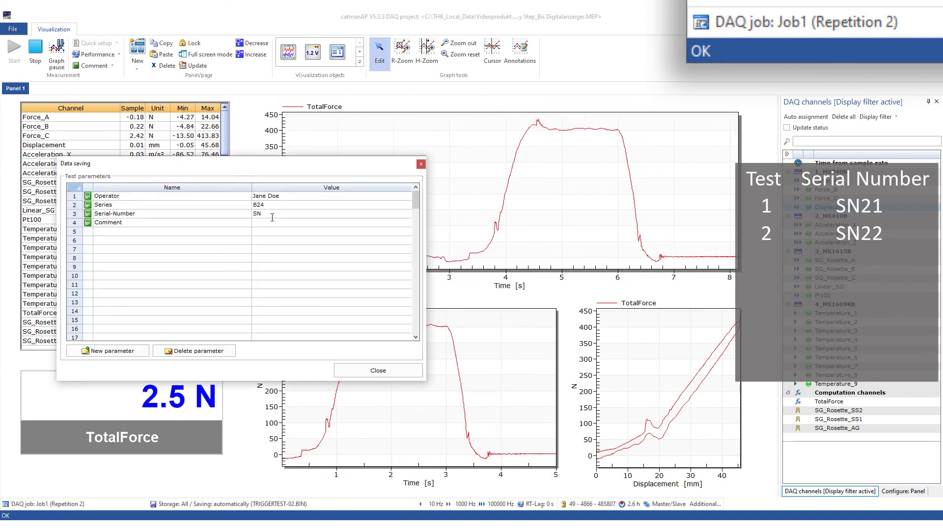
# Step: Save test 2's parameters, then save test 3 with the comment 'Test has failed'
pyautogui.click(377, 372)
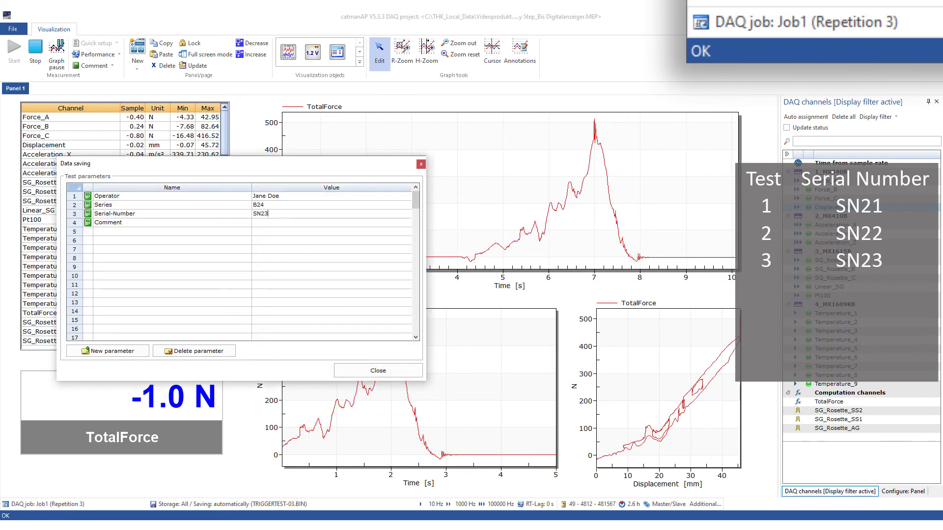
pyautogui.click(271, 222)
pyautogui.write('Test has failed')
pyautogui.click(359, 376)
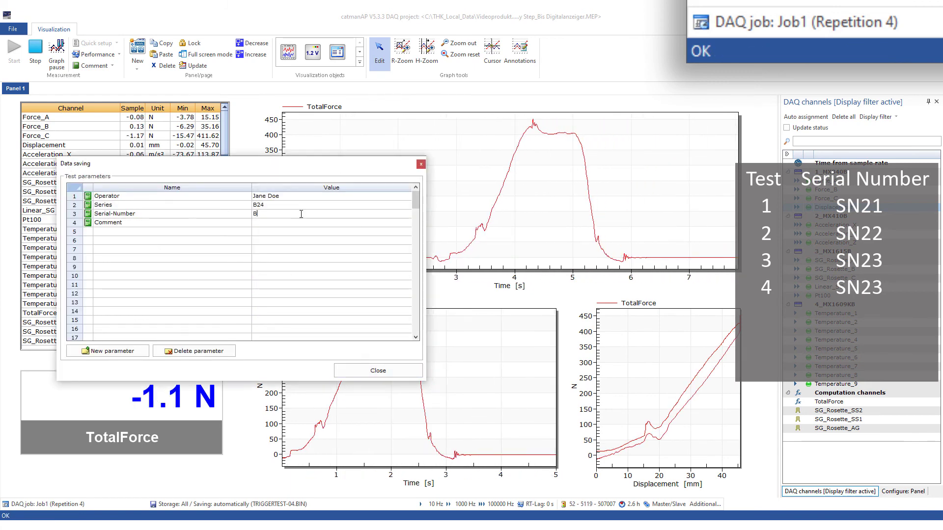
# Step: Save test 4 with comment 'Retest SN23', test 5 with serial SN24, then test 6
pyautogui.write('Retest SN23')
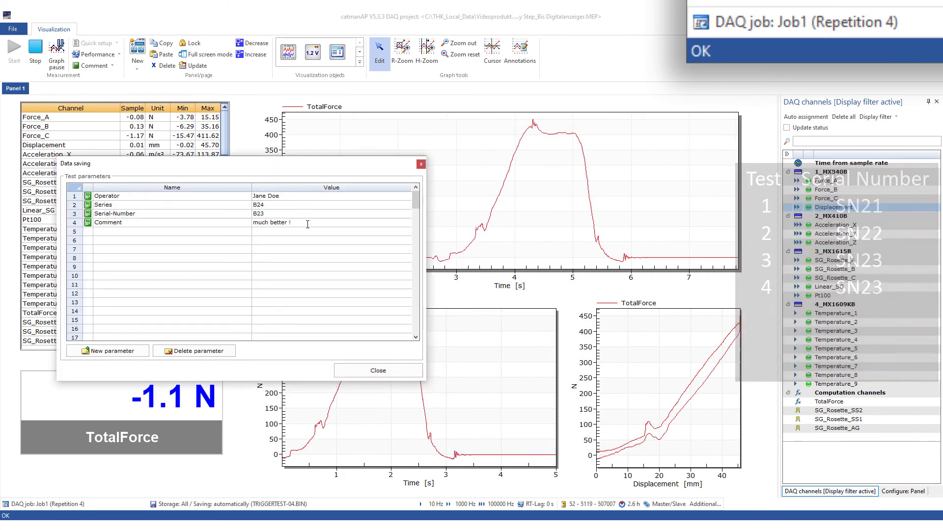
pyautogui.click(379, 371)
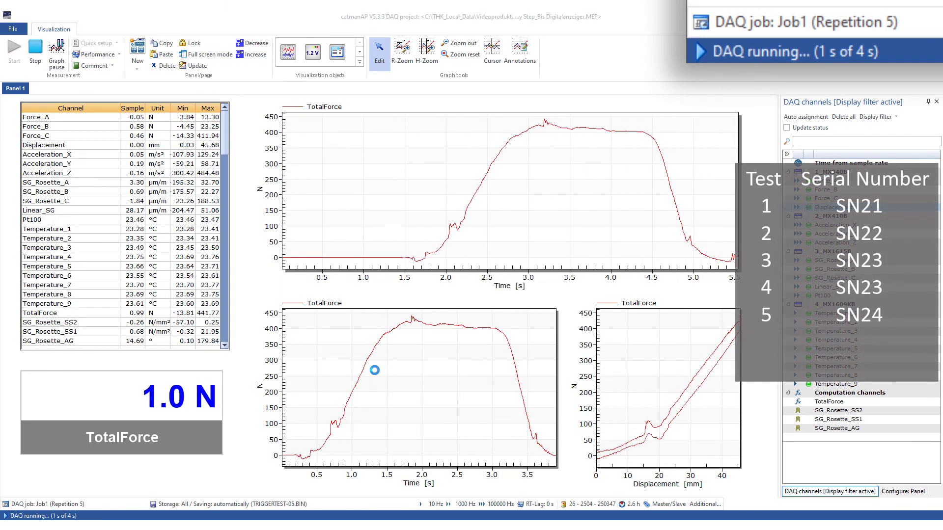
pyautogui.click(278, 214)
pyautogui.write('SN24')
pyautogui.click(378, 371)
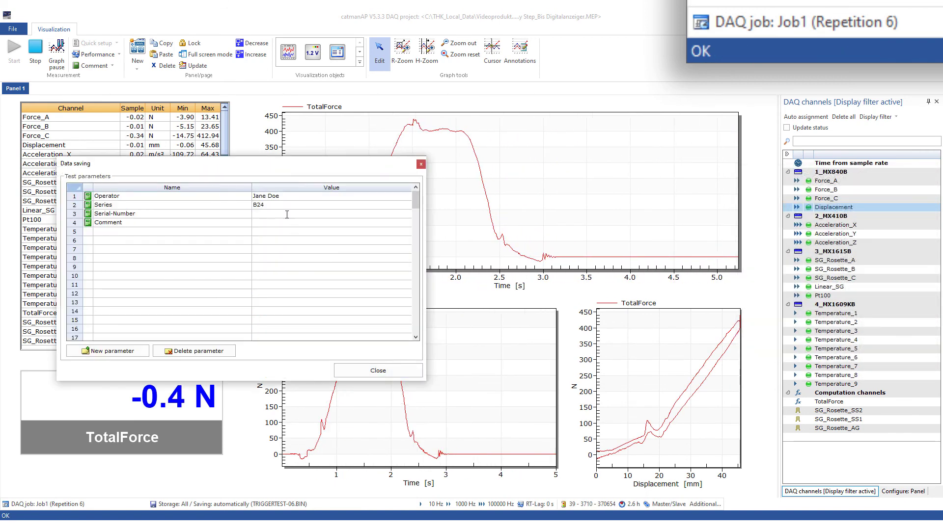
pyautogui.click(358, 369)
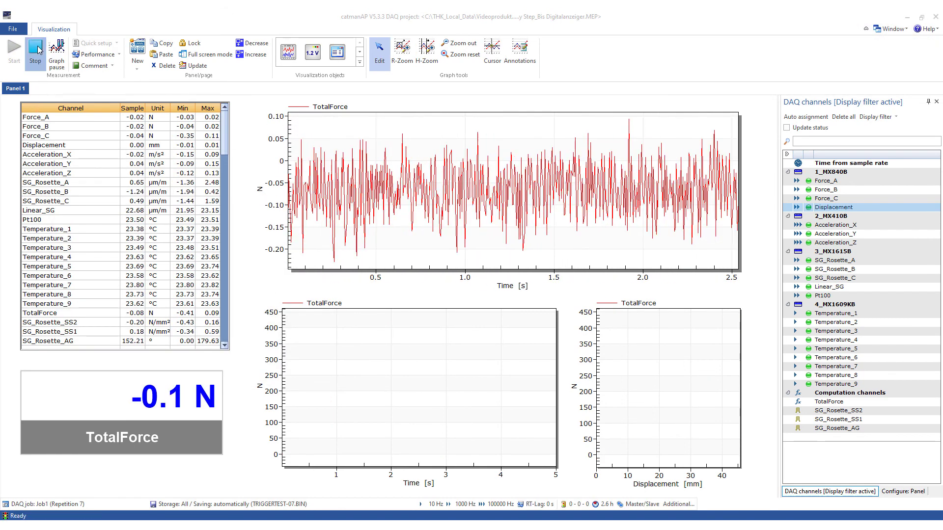
# Step: Stop the DAQ job and save the project as 'My first measurement' in Catman-DAQ-Projects
pyautogui.click(35, 54)
pyautogui.click(458, 315)
pyautogui.click(15, 29)
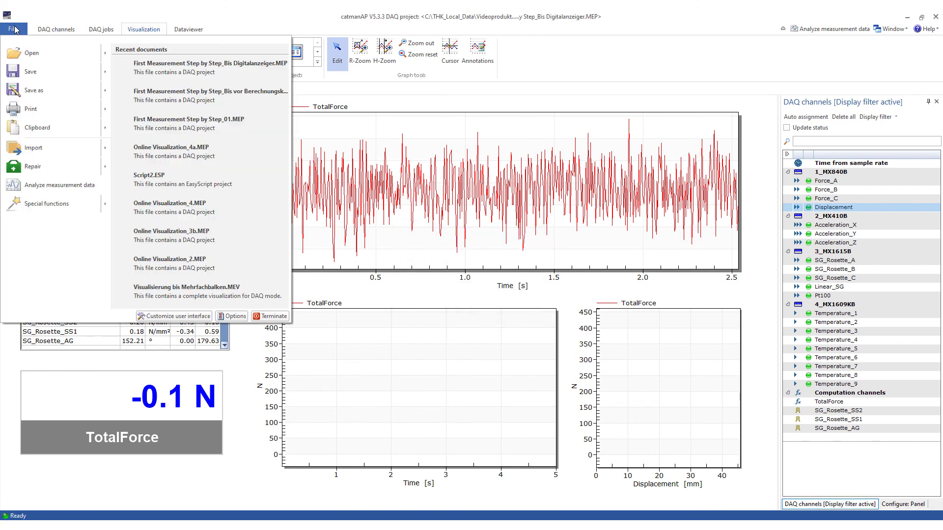
pyautogui.click(33, 90)
pyautogui.write('My')
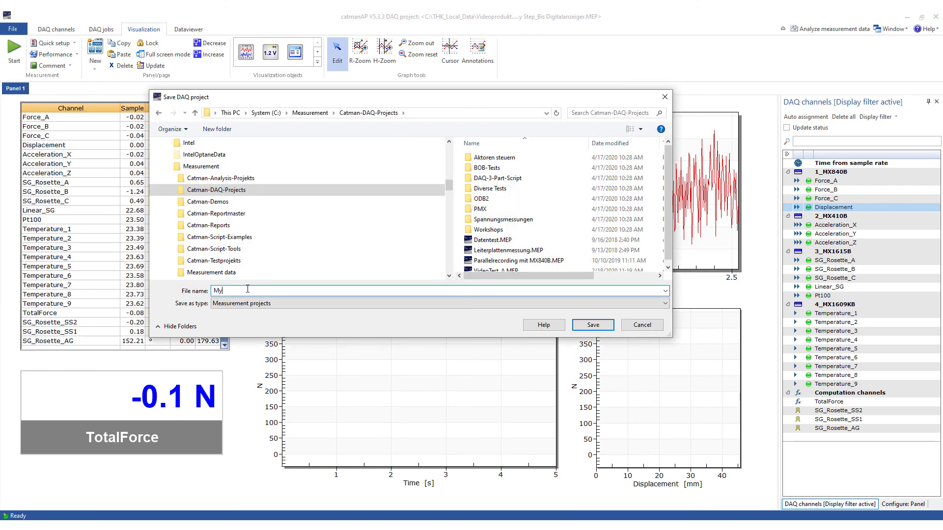
pyautogui.write(' first measurement')
pyautogui.click(589, 325)
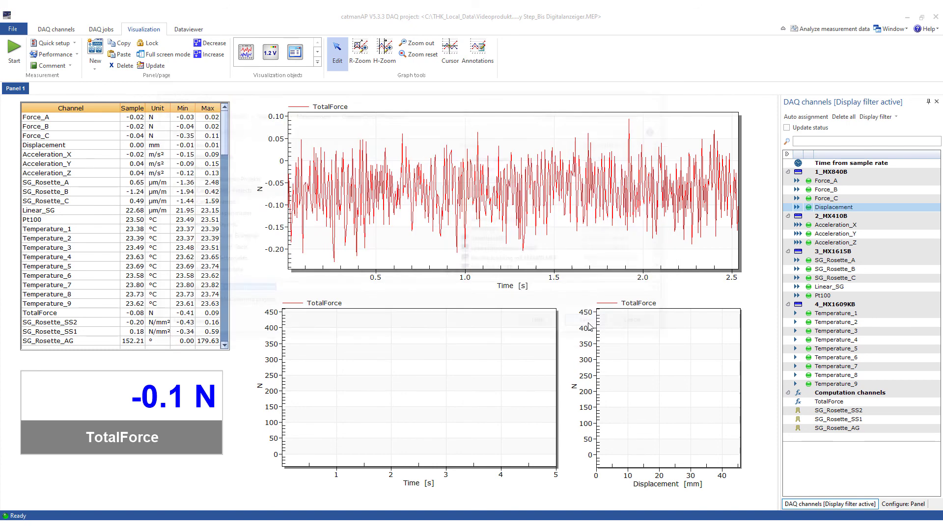